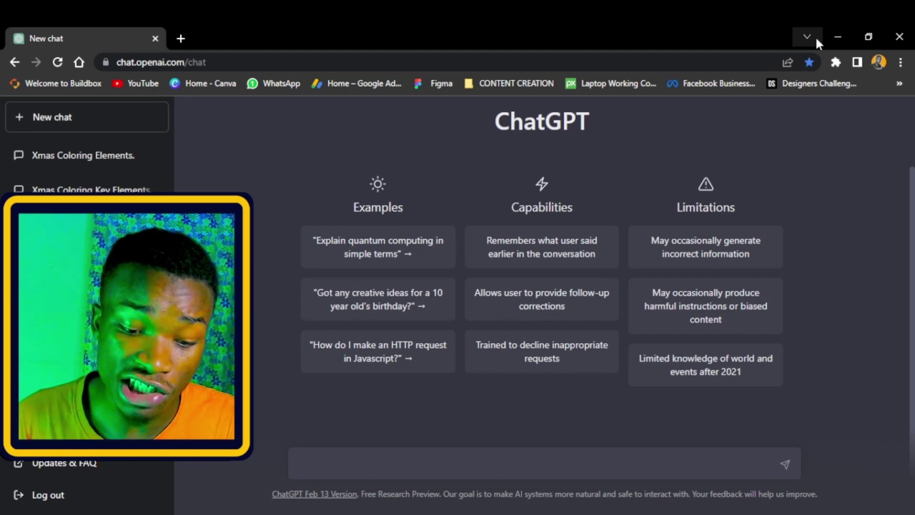
# Ask ChatGPT for 15 key Christmas coloring book elements, then send a follow-up requesting scene ideas
pyautogui.write('can you list key elements found in a christmas coloring book? 1) 2) 3) . .')
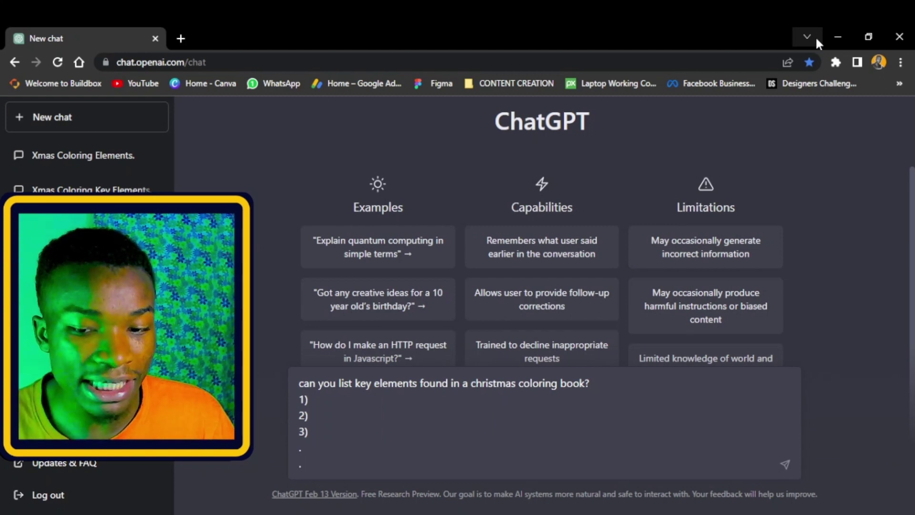
pyautogui.press('Return')
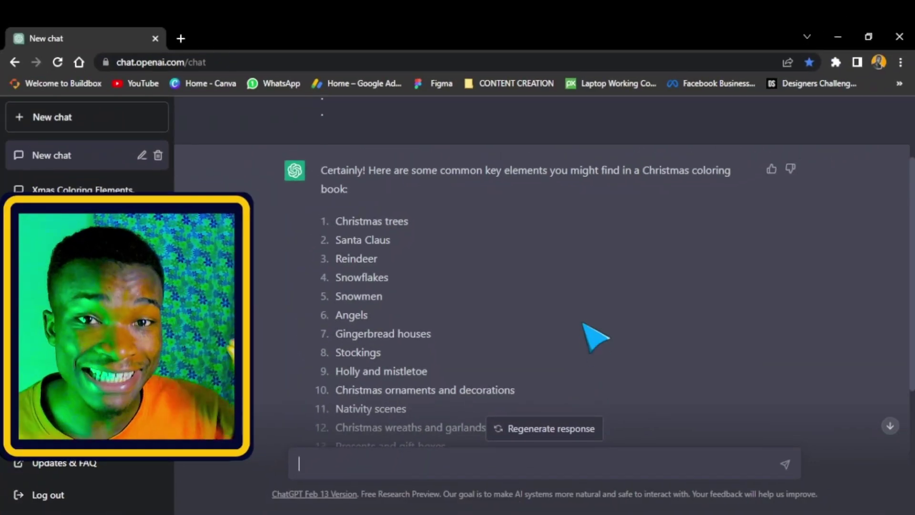
pyautogui.scroll(-2, 489, 293)
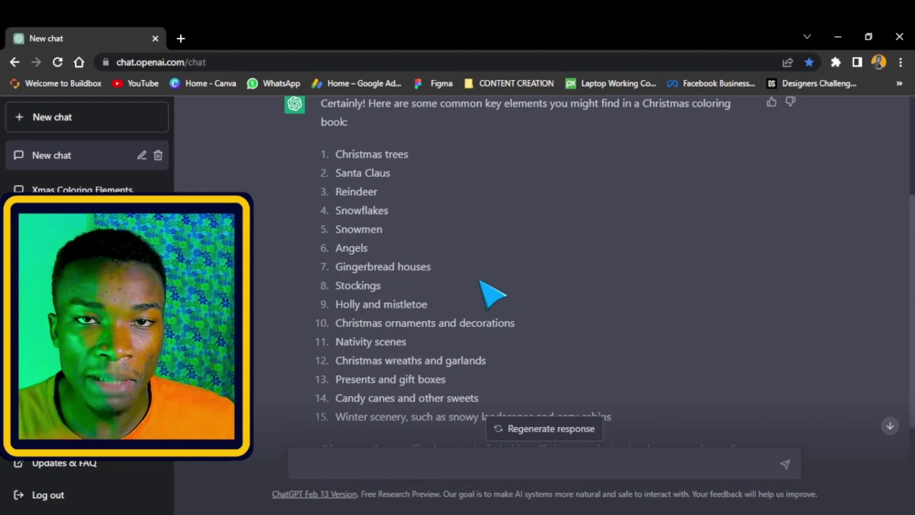
pyautogui.scroll(-2, 491, 293)
pyautogui.scroll(3, 611, 296)
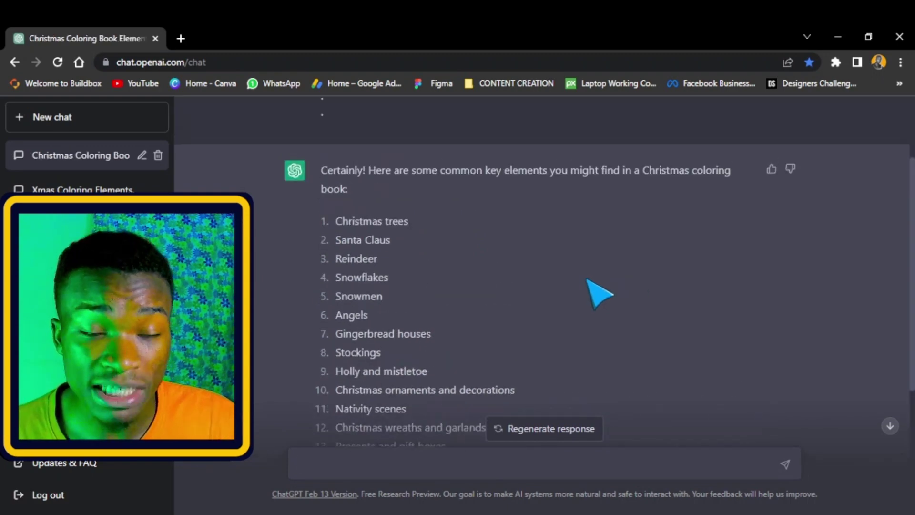
pyautogui.scroll(-4, 591, 290)
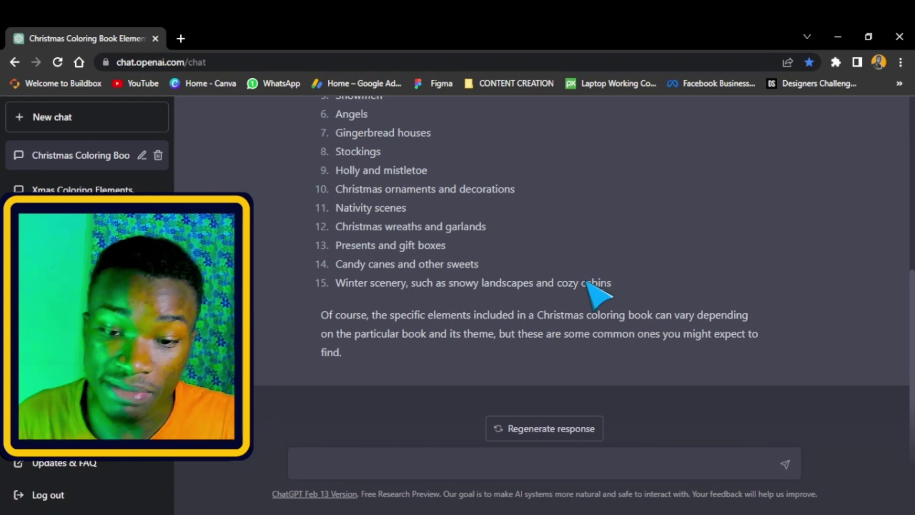
pyautogui.write('Using these elements generate creative sceneric designs ideas with detail descriptions for a christmas coloring book for kids')
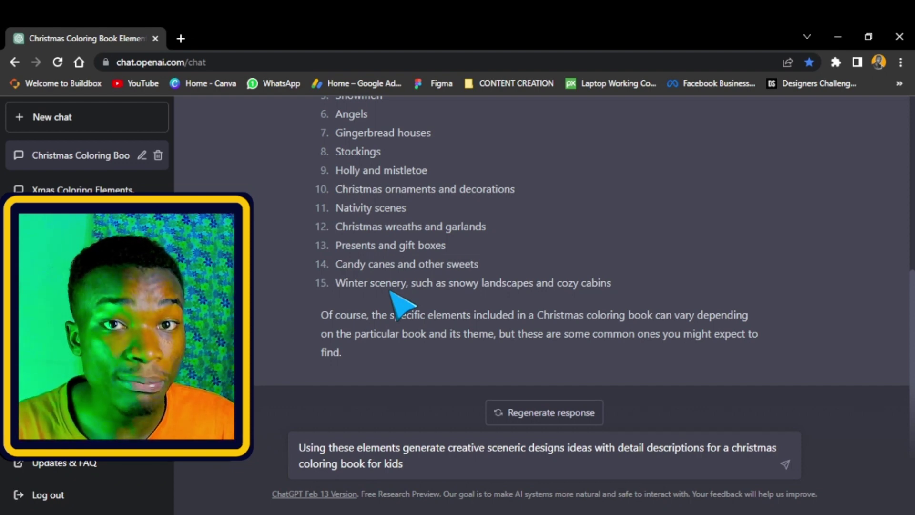
pyautogui.press('Return')
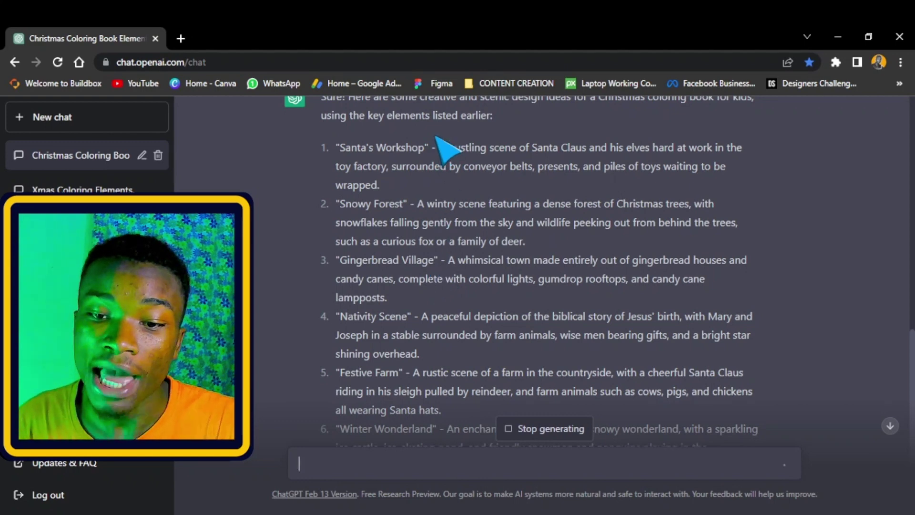
# Highlight the Santa's Workshop idea and read through the ten Christmas scene ideas
pyautogui.moveTo(439, 147); pyautogui.dragTo(615, 186)
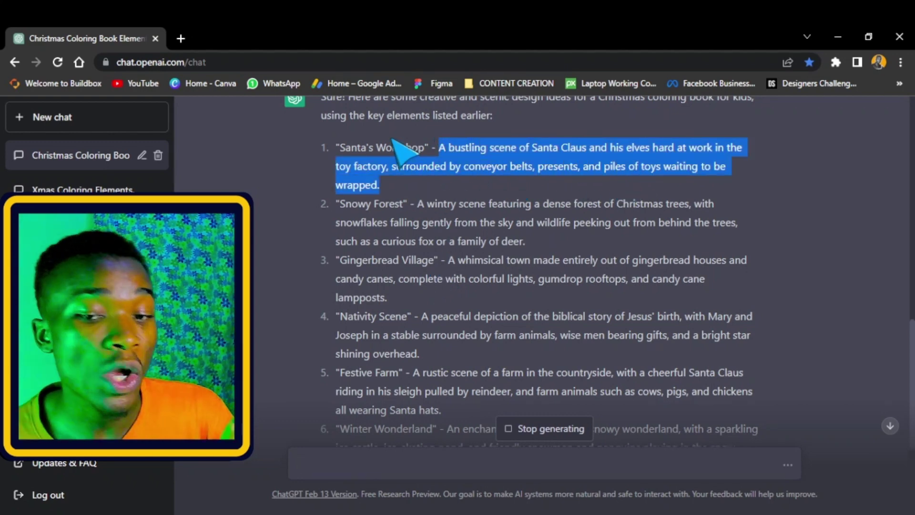
pyautogui.scroll(-7, 648, 407)
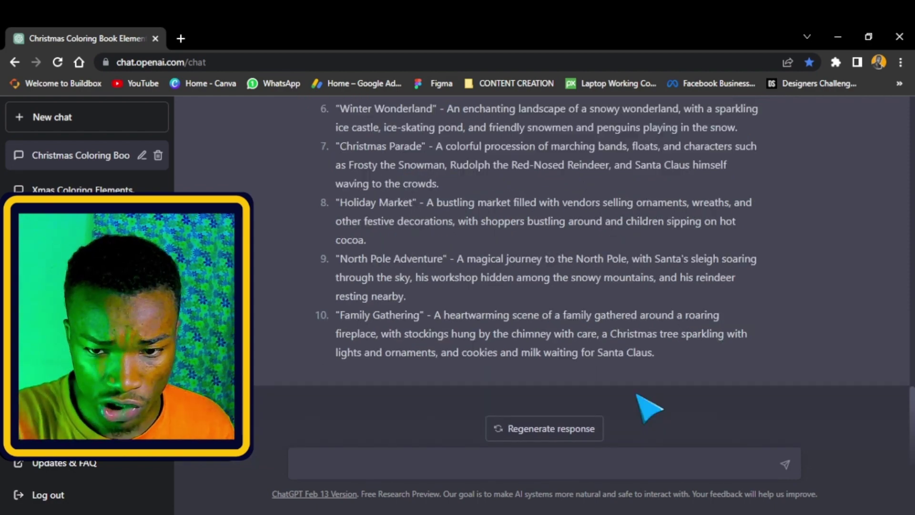
pyautogui.scroll(5, 601, 316)
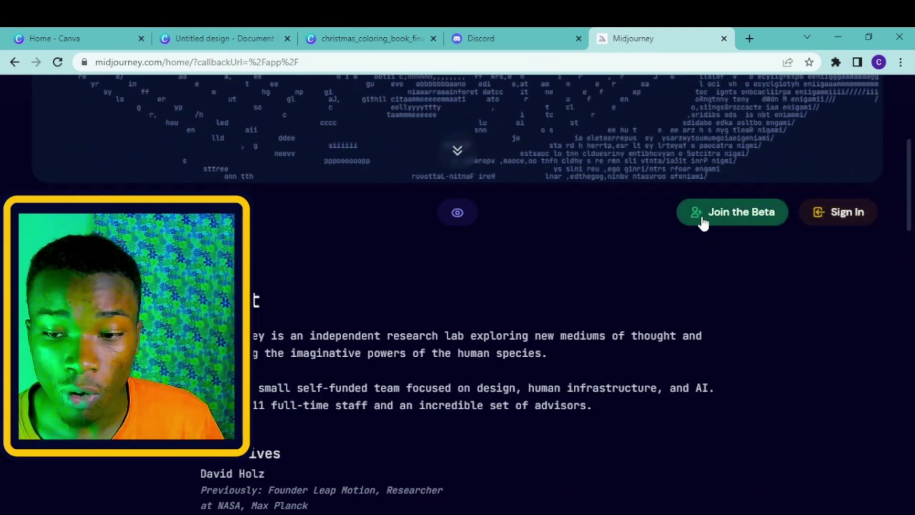
# Accept the Midjourney server invite on Discord and open the newbies-102 channel
pyautogui.click(545, 39)
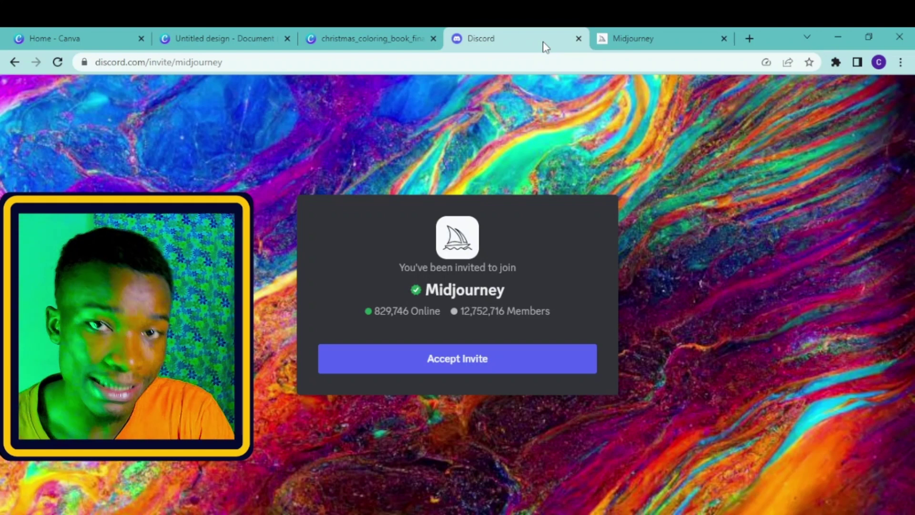
pyautogui.click(511, 370)
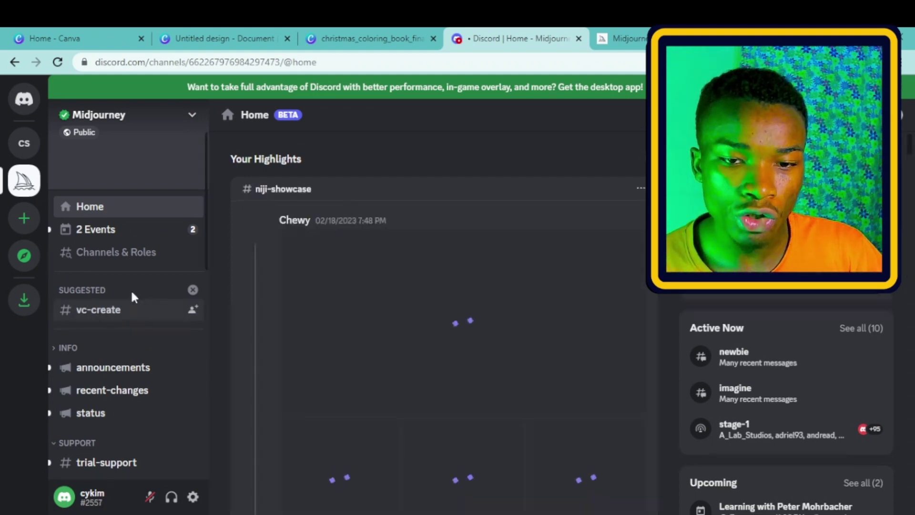
pyautogui.scroll(-3, 131, 286)
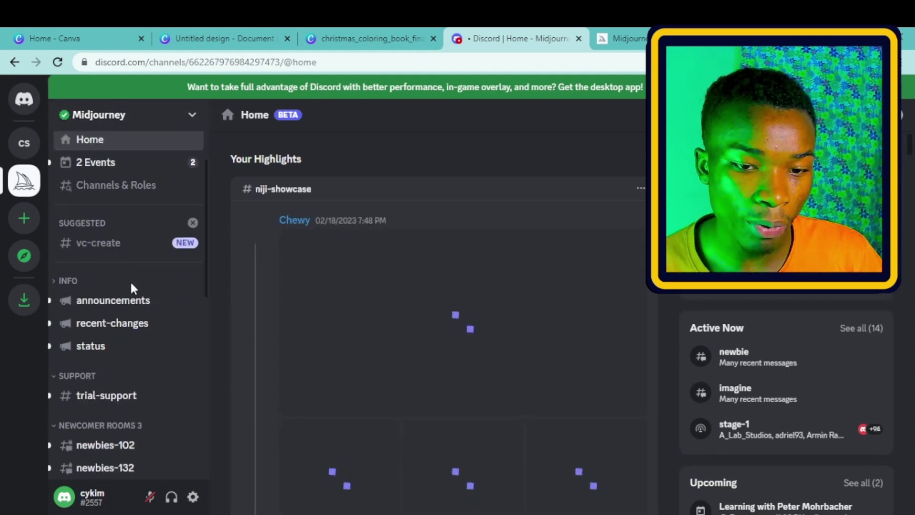
pyautogui.scroll(-2, 115, 358)
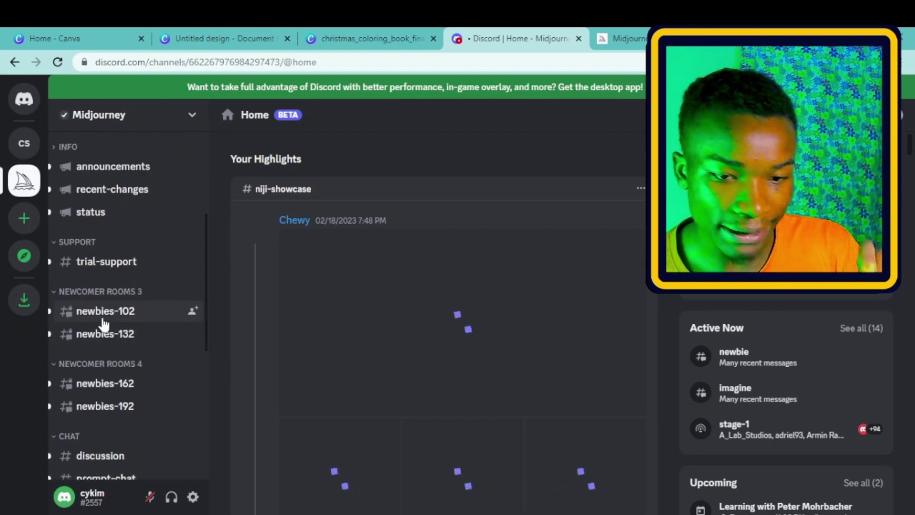
pyautogui.click(101, 310)
pyautogui.scroll(-2, 116, 246)
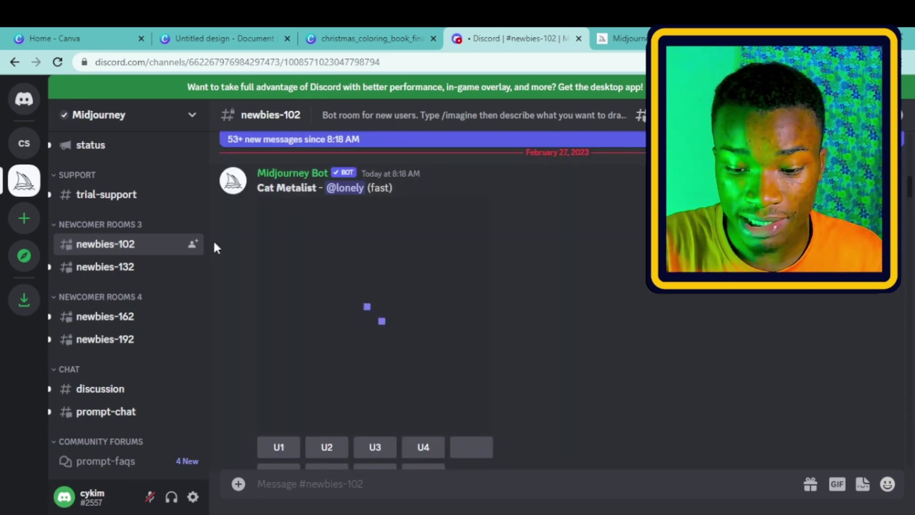
pyautogui.write('/')
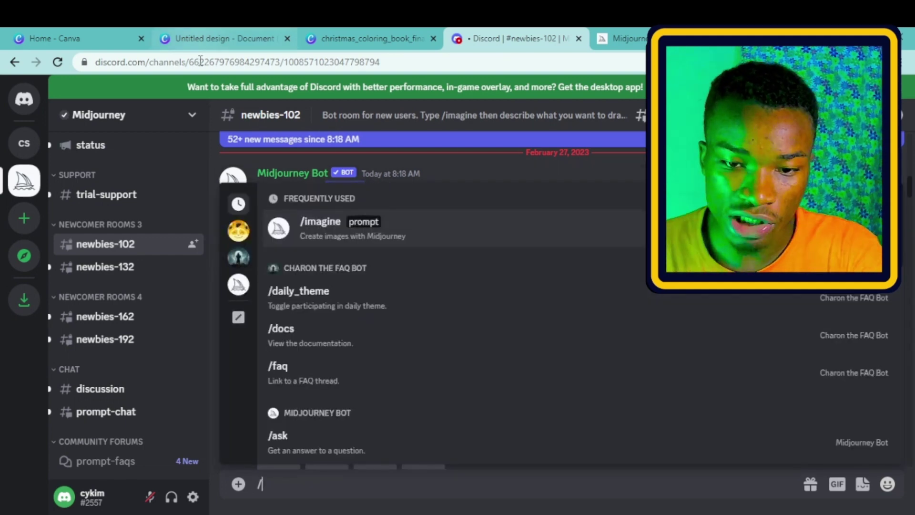
# Start /imagine with the pasted nativity-scene interior-page prompt, pointing out its coloring-page phrase
pyautogui.click(381, 234)
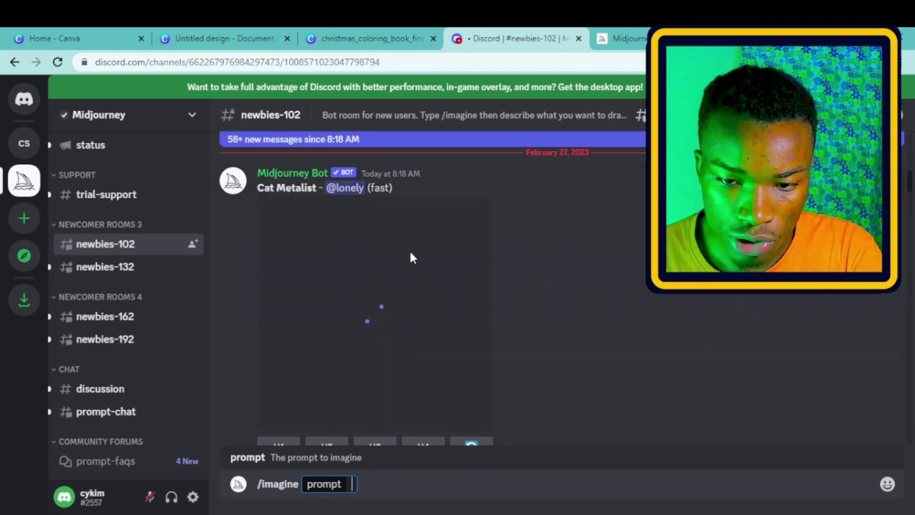
pyautogui.write("a nativity scene, including Mary, Joseph, and baby Jesus, as well as other characters like the Three Wise Men and shepherds. Kids could color in the characters' clothing and add details like hay and animals? an interior page for a coloring book for kids? an interior page for coloring book for kids")
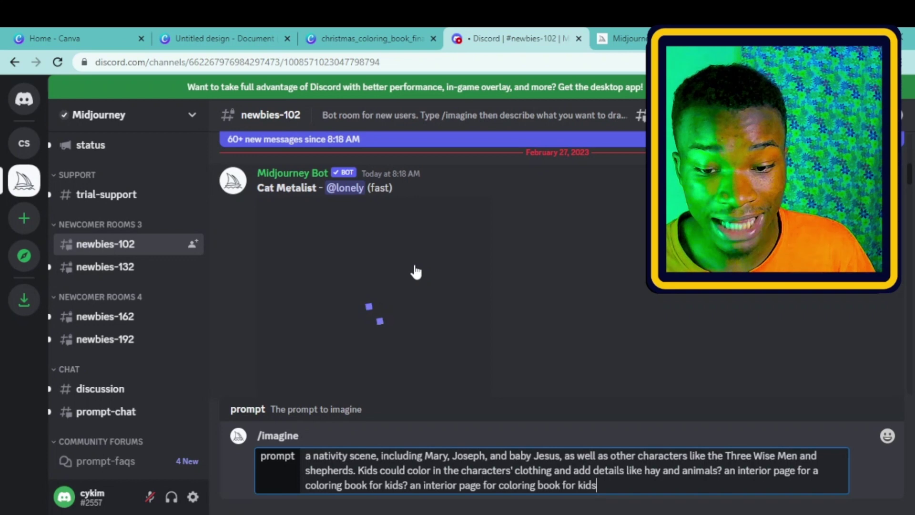
pyautogui.moveTo(597, 485); pyautogui.dragTo(403, 485)
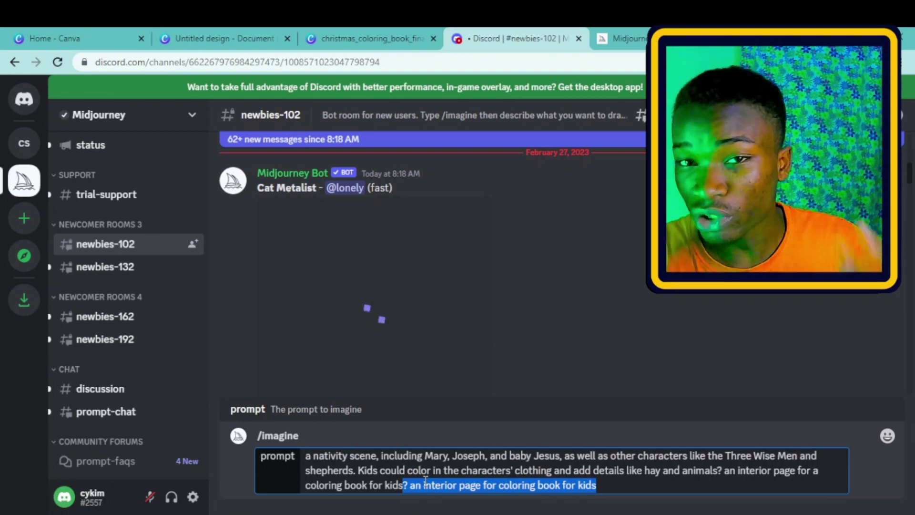
pyautogui.click(625, 488)
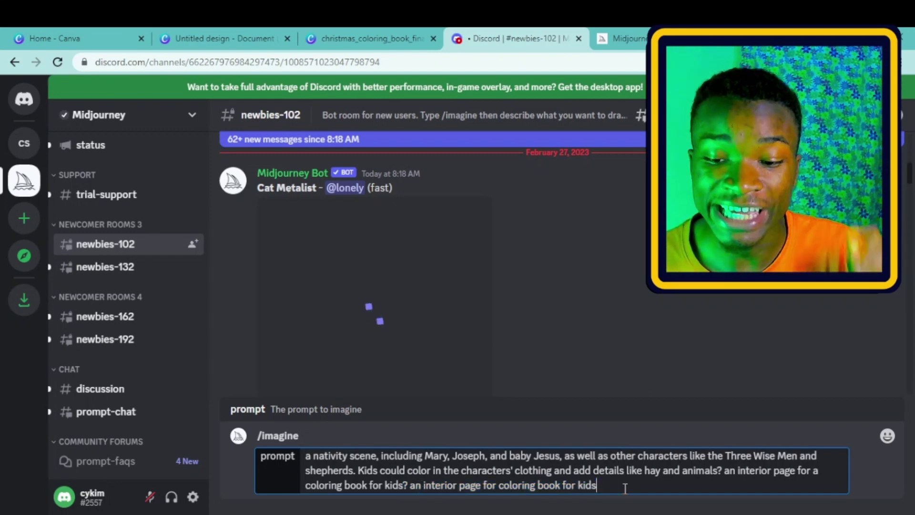
pyautogui.moveTo(625, 488); pyautogui.dragTo(406, 486)
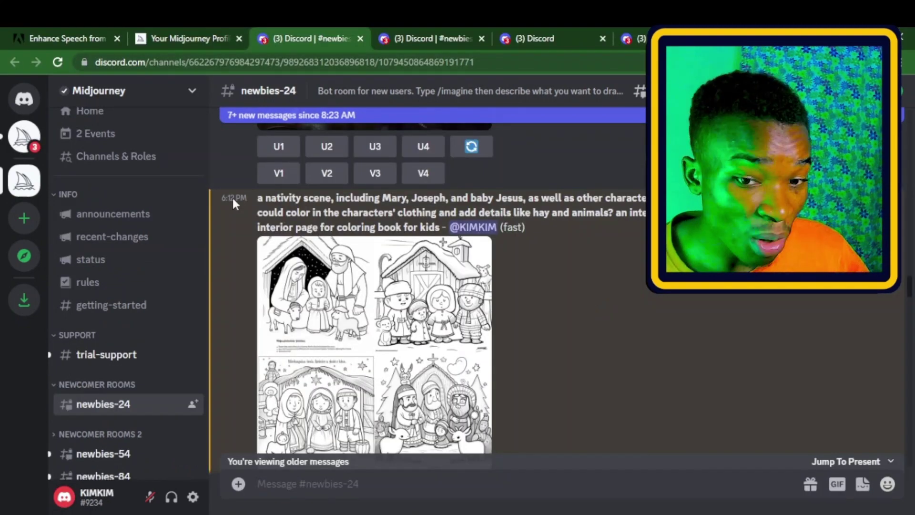
# Enlarge the nativity image grid for a closer look, then close the preview
pyautogui.click(400, 350)
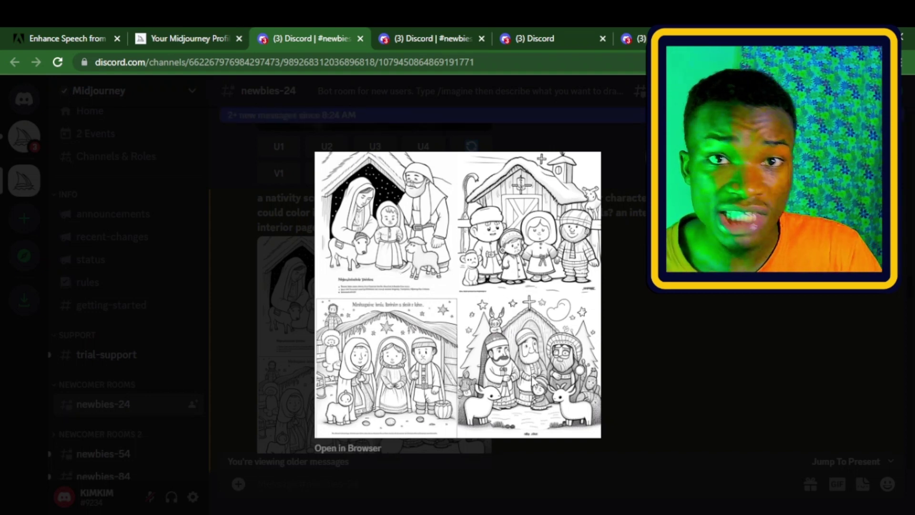
pyautogui.click(758, 346)
pyautogui.scroll(-5, 634, 329)
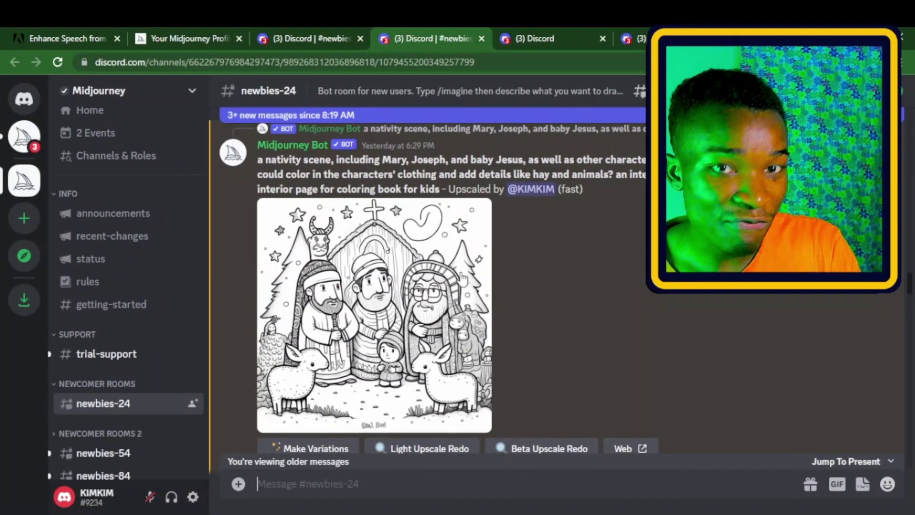
pyautogui.scroll(-2, 464, 278)
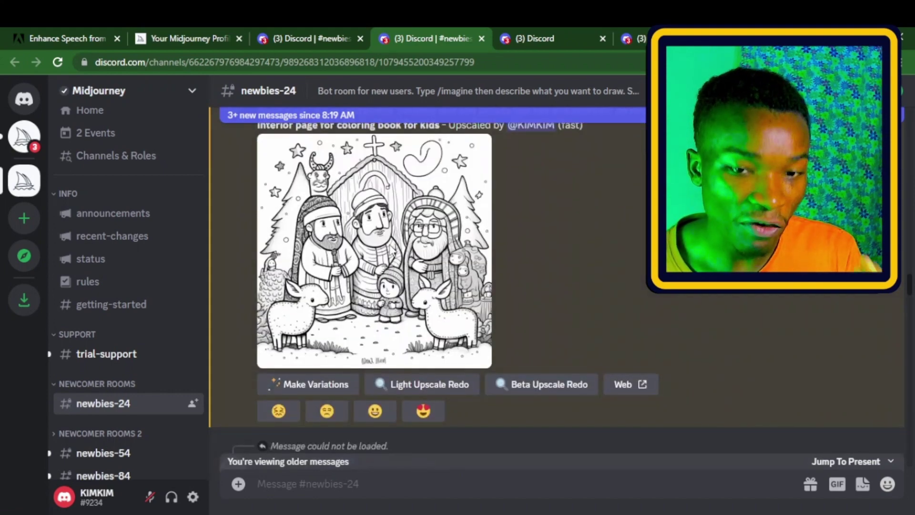
# View the upscaled bottom-right nativity page and paste the Santa-giving-gifts prompt
pyautogui.scroll(2, 393, 258)
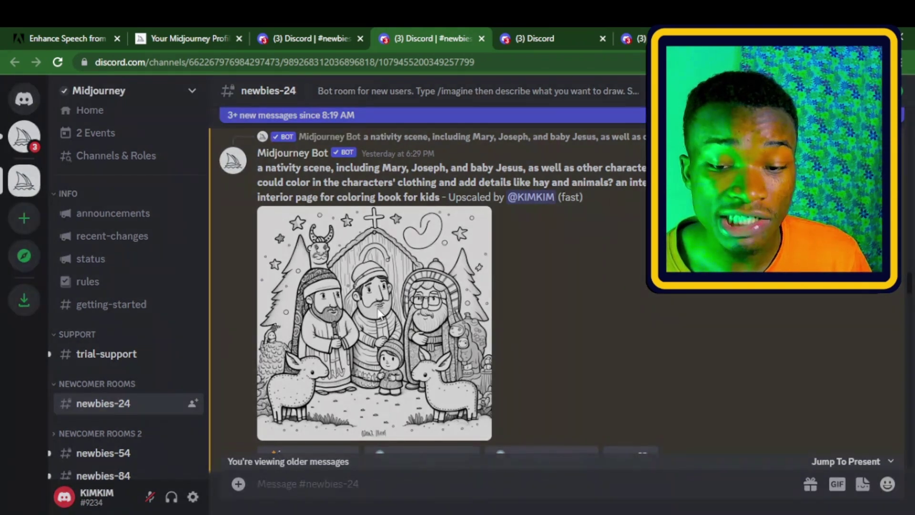
pyautogui.click(379, 313)
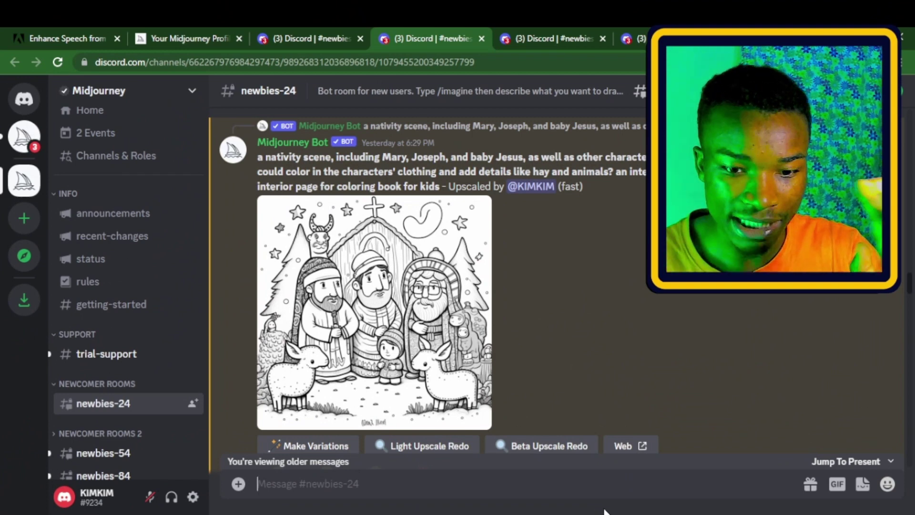
pyautogui.write('draw santa claus giving children gifts, an interior page for coloring book for kids')
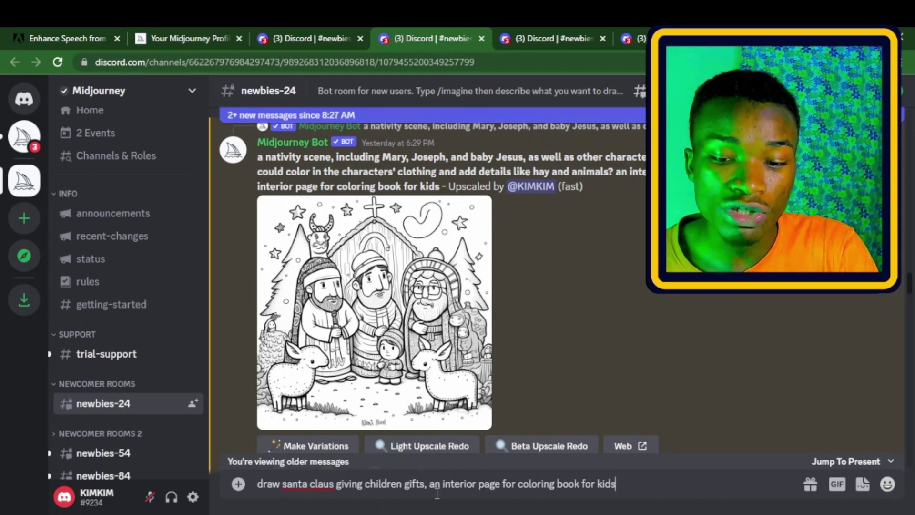
# Generate the Santa-giving-children-gifts grid, upscale the top-left image (U1) and enlarge it
pyautogui.moveTo(430, 490); pyautogui.dragTo(616, 490)
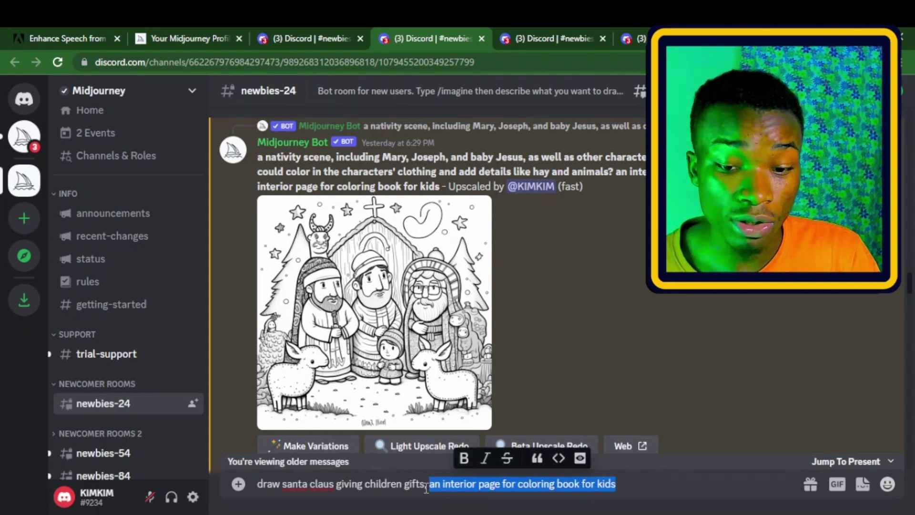
pyautogui.click(629, 491)
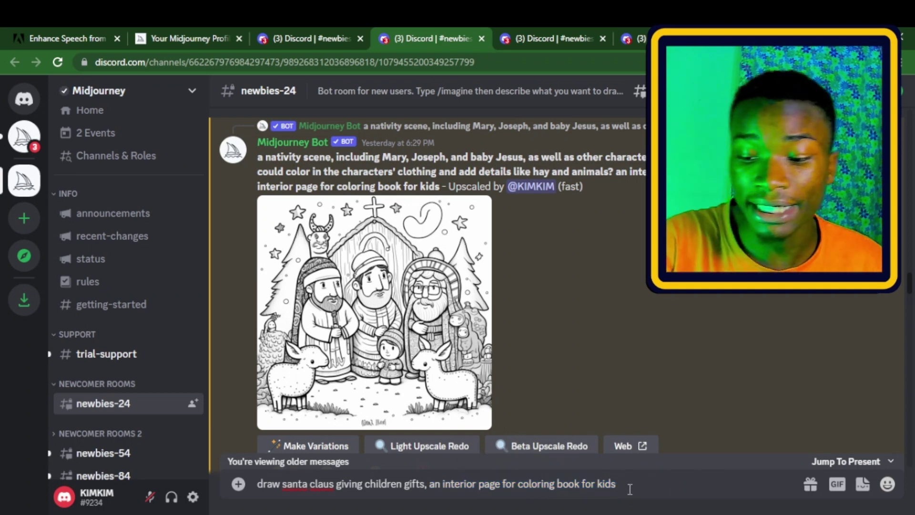
pyautogui.press('Return')
pyautogui.hotkey('ctrl', 'Tab')
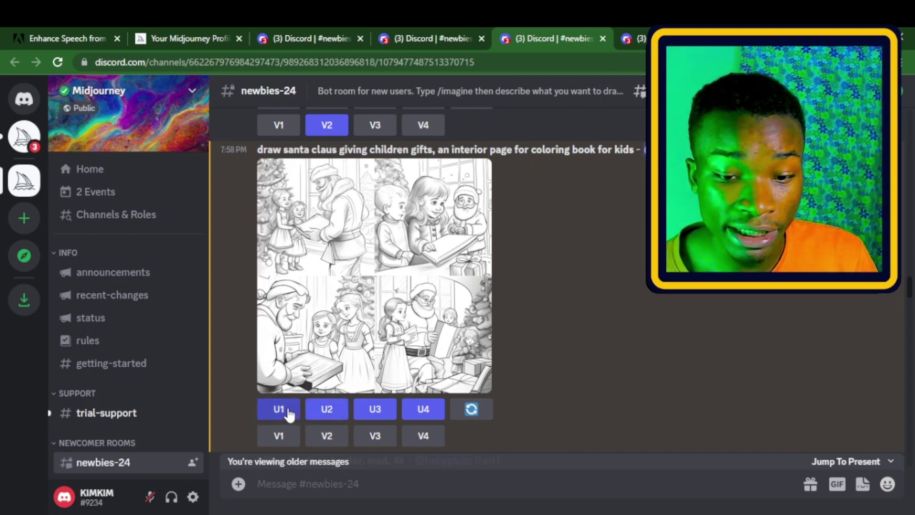
pyautogui.click(424, 409)
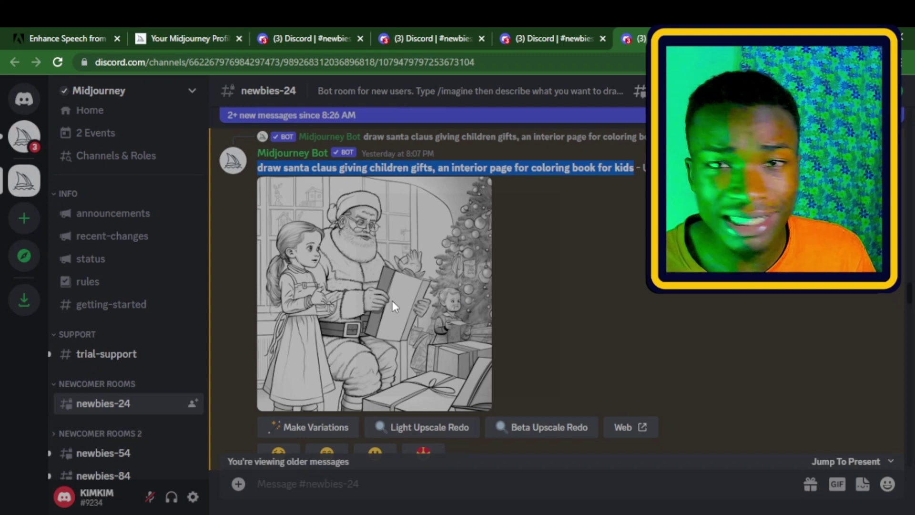
pyautogui.click(392, 300)
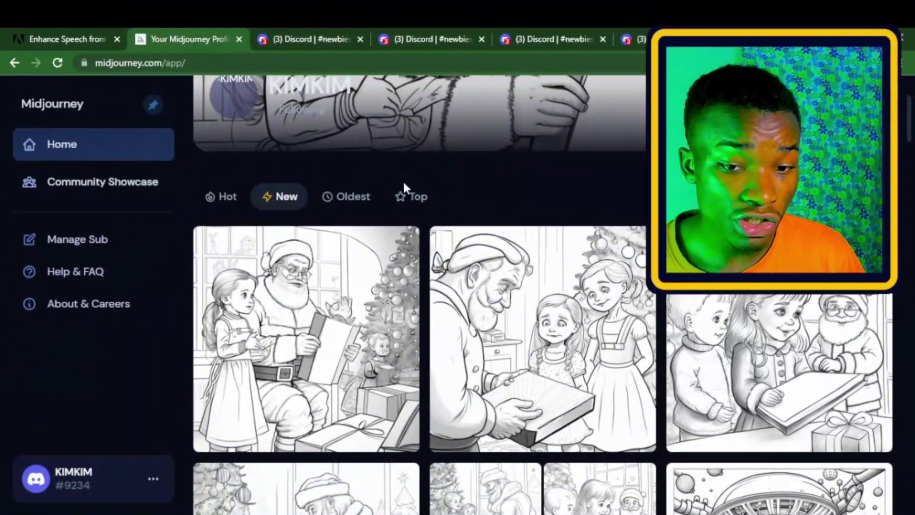
# Scroll through the Midjourney gallery of generated Christmas line-art images
pyautogui.scroll(-5, 402, 179)
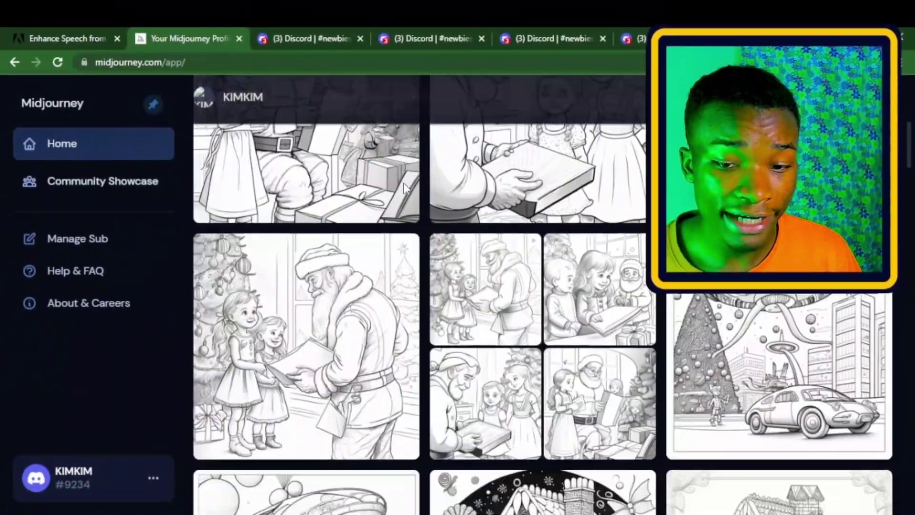
pyautogui.scroll(-8, 406, 196)
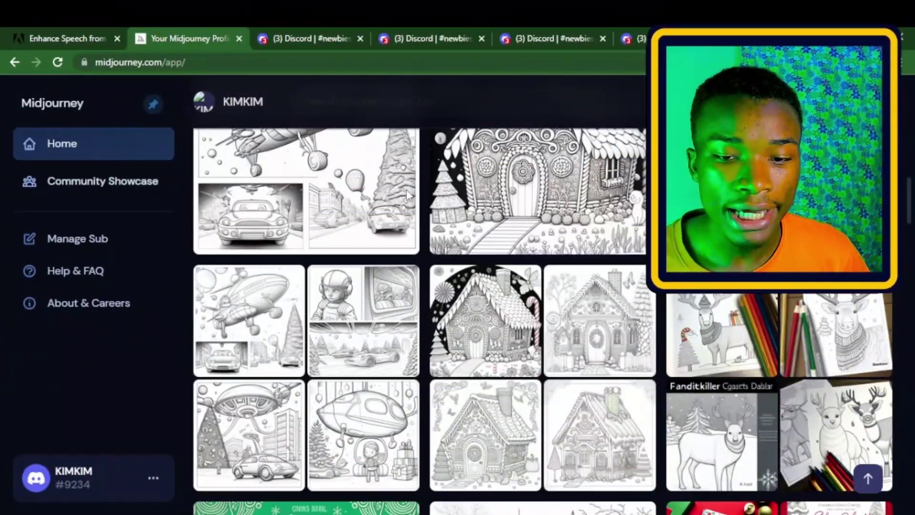
pyautogui.scroll(-10, 406, 191)
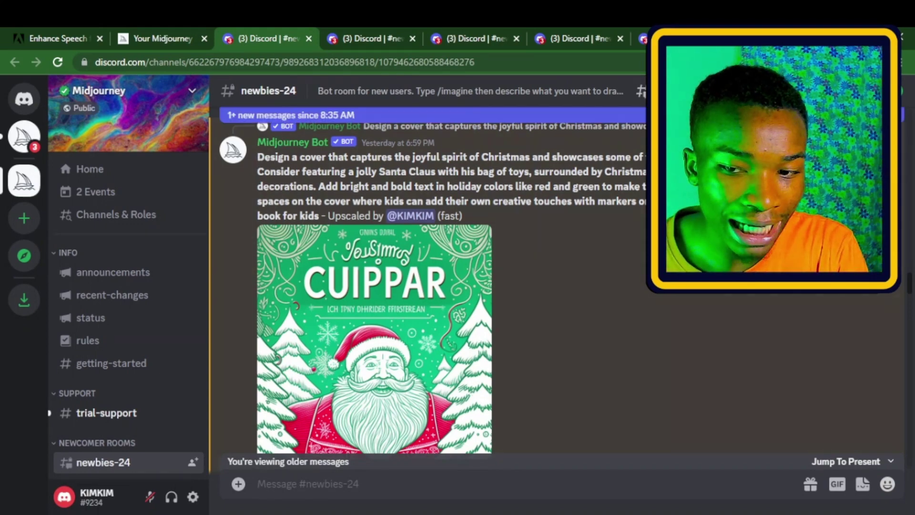
# Select the end of the Santa cover prompt in Discord to reread it
pyautogui.moveTo(257, 216); pyautogui.dragTo(322, 215)
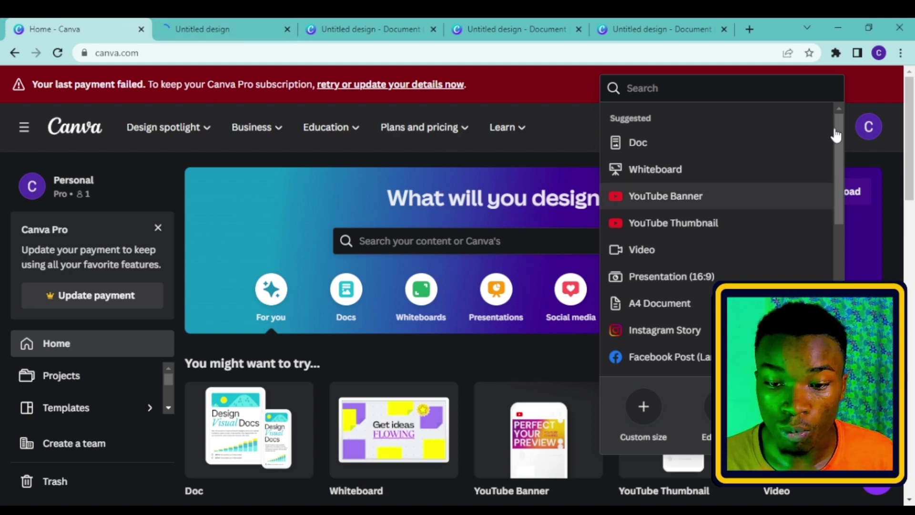
# Create a new A4 document in Canva and switch to the design holding the Santa image
pyautogui.click(556, 123)
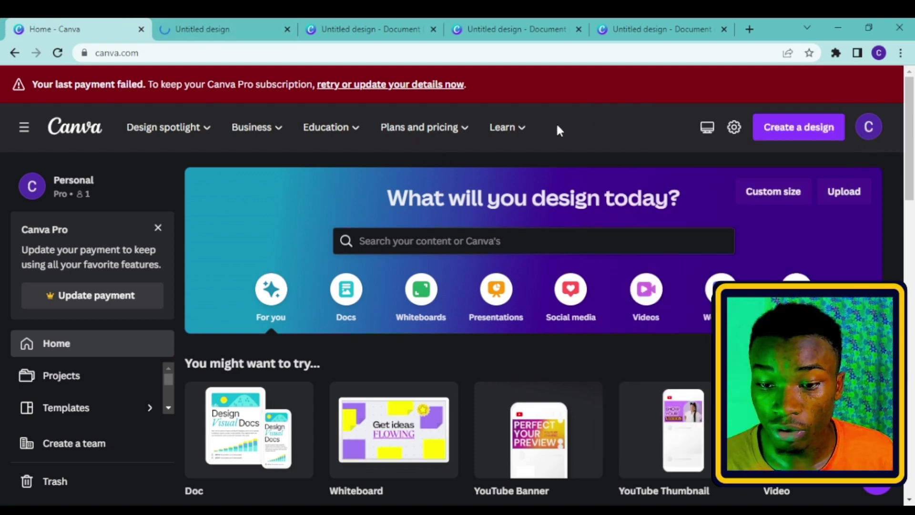
pyautogui.click(794, 129)
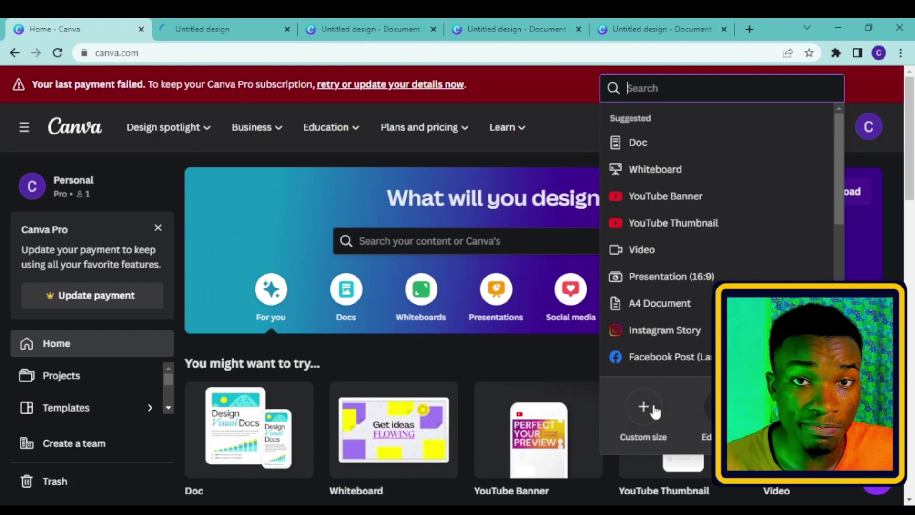
pyautogui.click(662, 303)
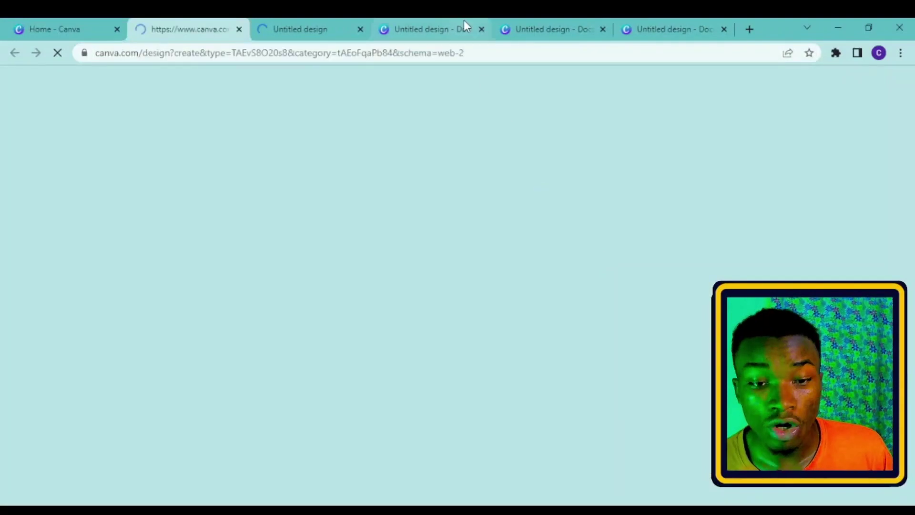
pyautogui.click(540, 20)
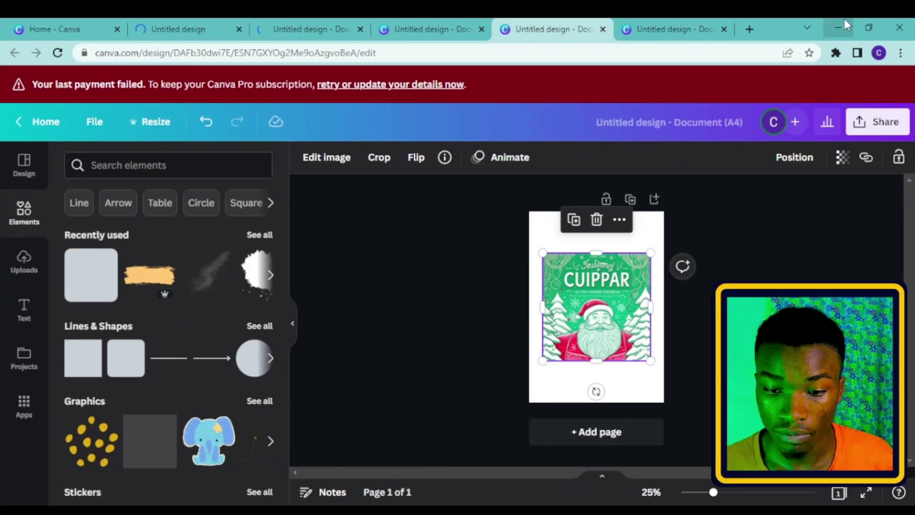
# Set the green Santa cover image as the A4 page background
pyautogui.rightClick(603, 281)
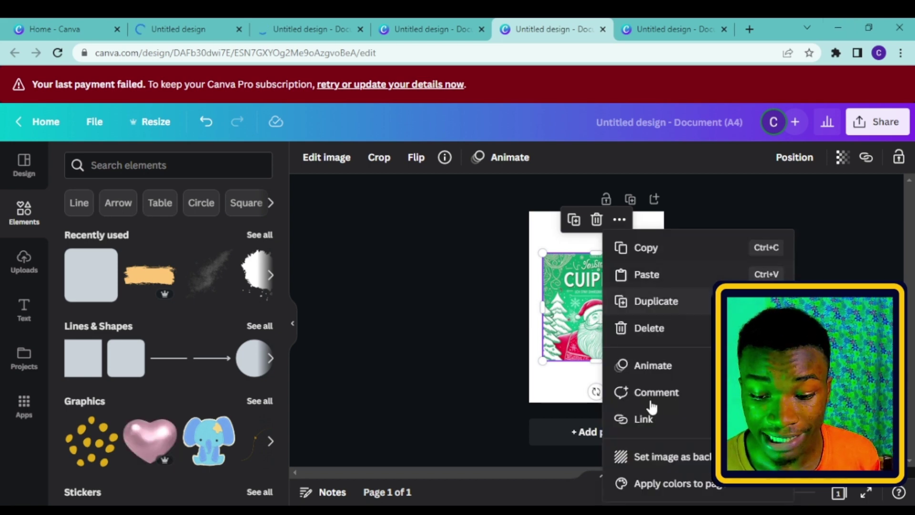
pyautogui.click(662, 457)
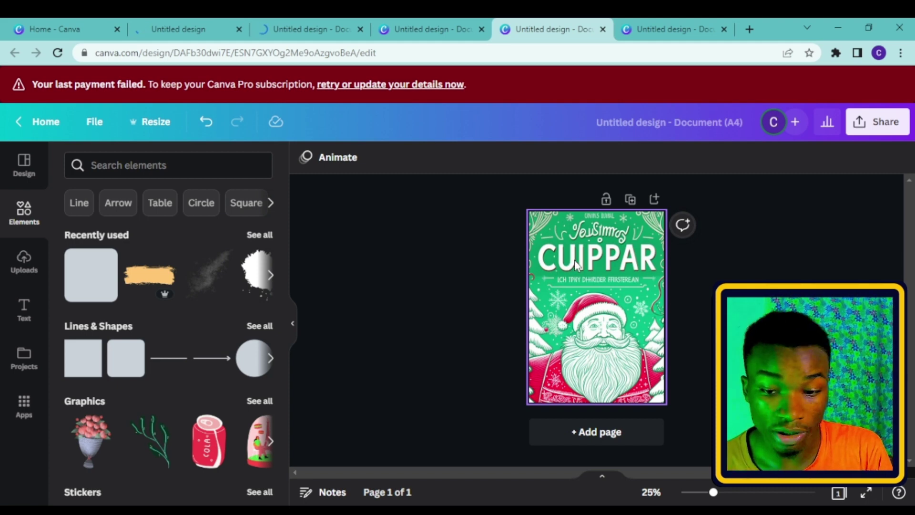
# Add a rounded square stretched across the top title, with a solid border and corner rounding 100
pyautogui.click(122, 370)
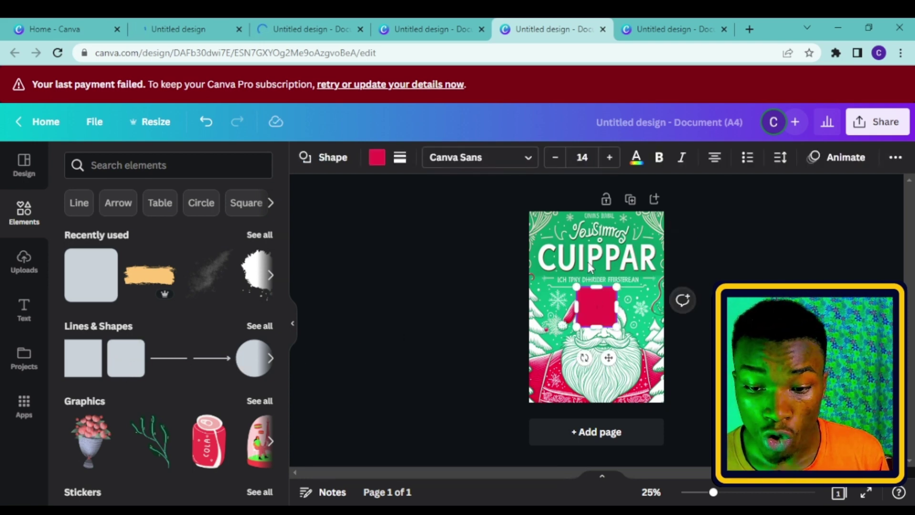
pyautogui.moveTo(587, 259); pyautogui.dragTo(602, 283)
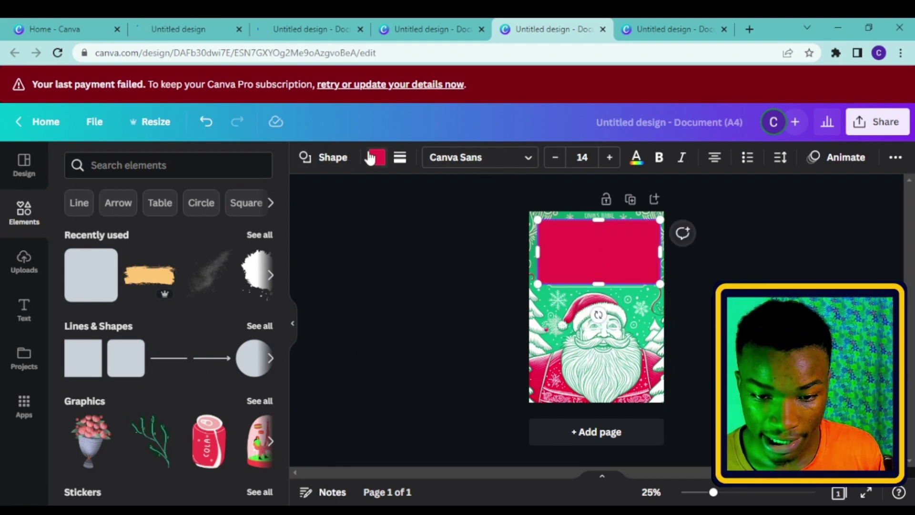
pyautogui.click(399, 161)
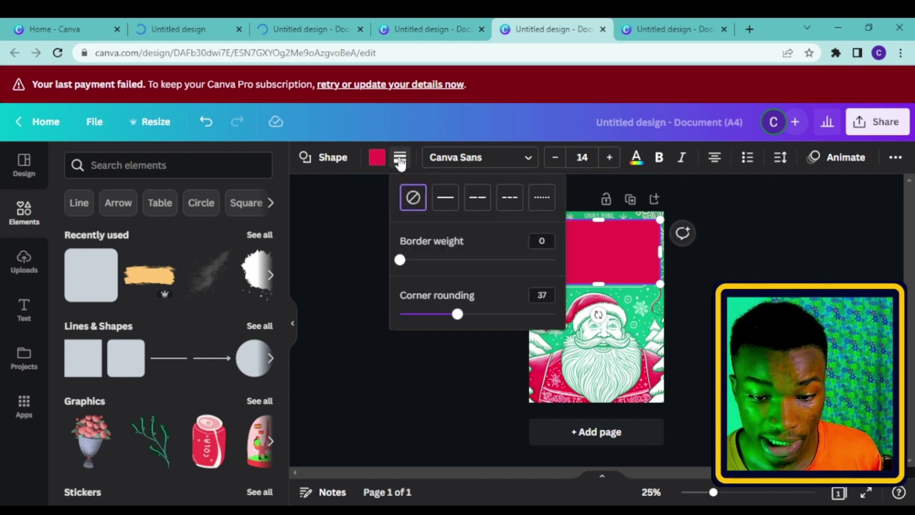
pyautogui.click(446, 200)
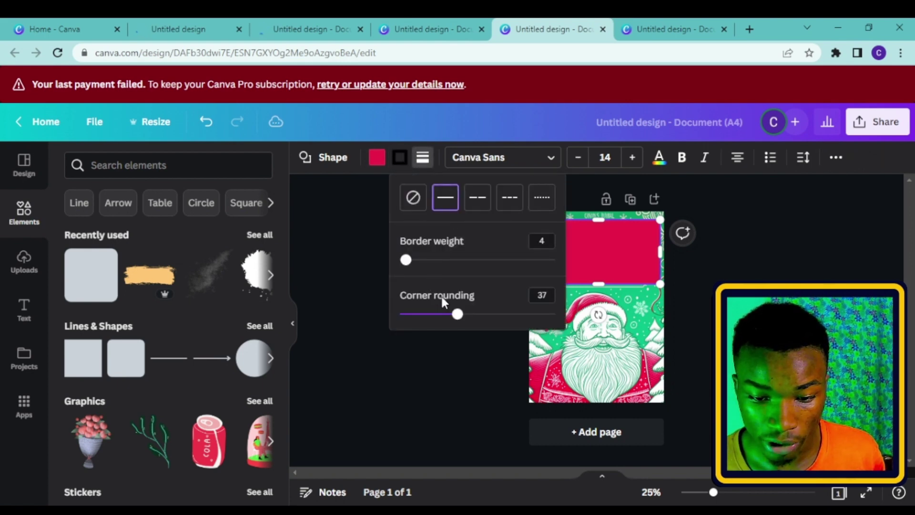
pyautogui.moveTo(459, 313); pyautogui.dragTo(564, 323)
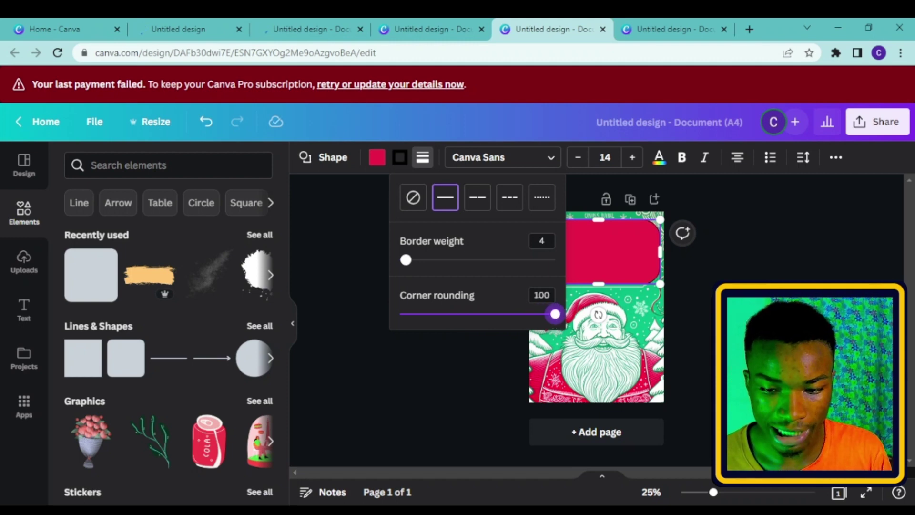
pyautogui.press('Escape')
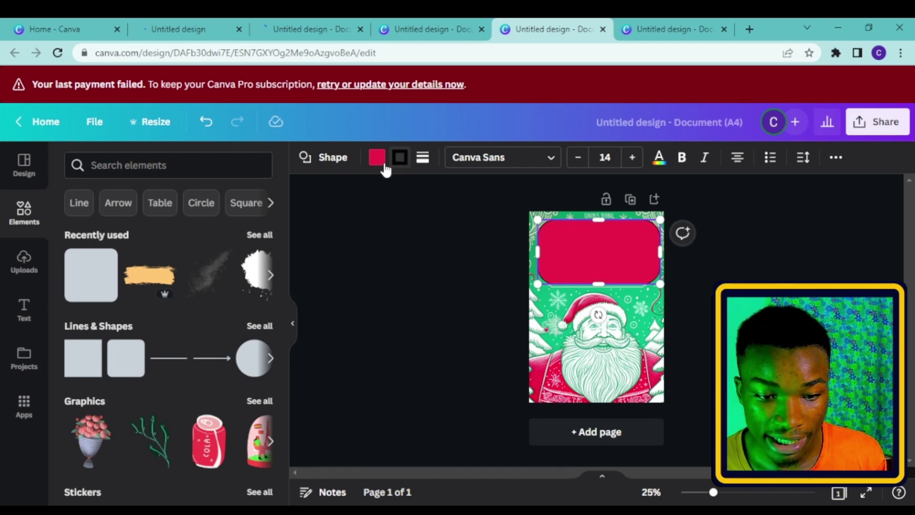
# Make the rectangle's border white and fill it with the bright green
pyautogui.click(399, 158)
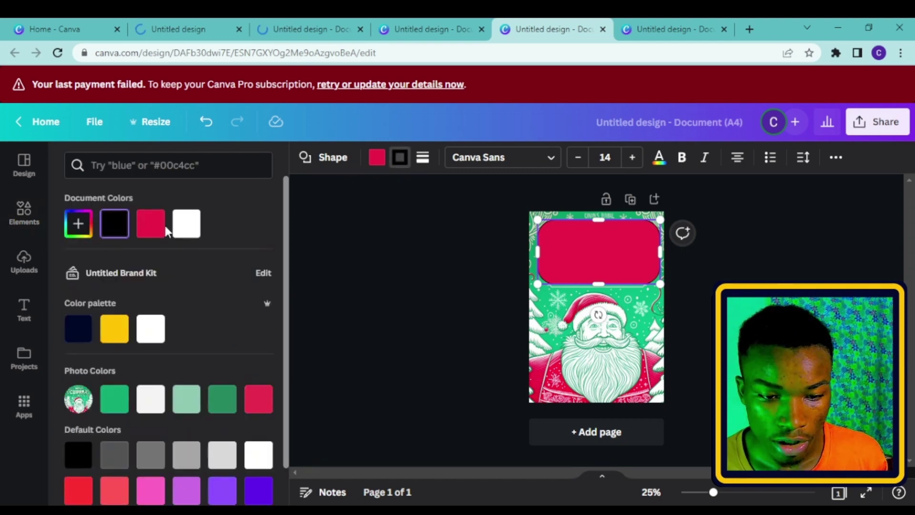
pyautogui.click(186, 224)
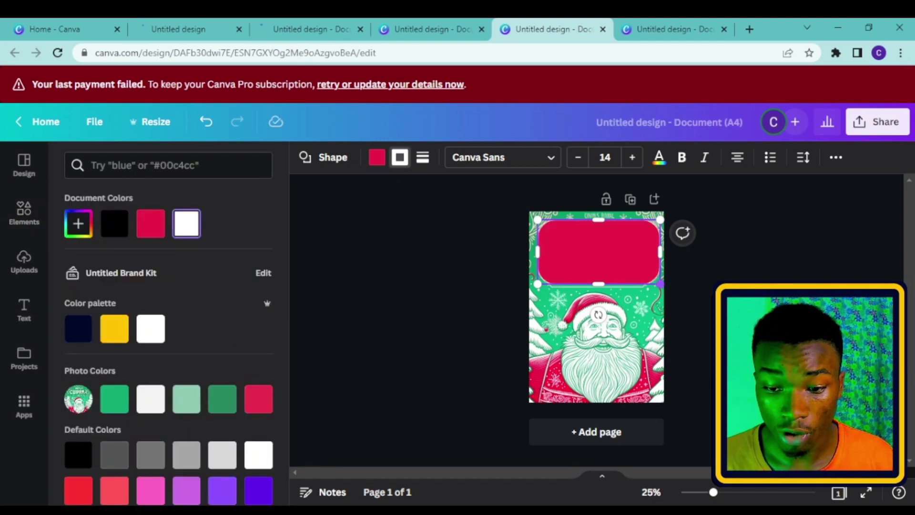
pyautogui.press('Escape')
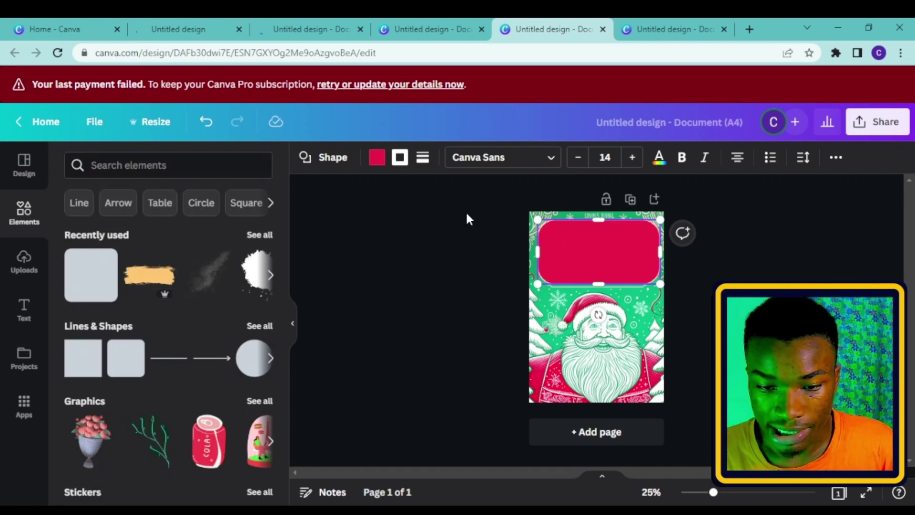
pyautogui.click(381, 160)
pyautogui.scroll(-3, 230, 302)
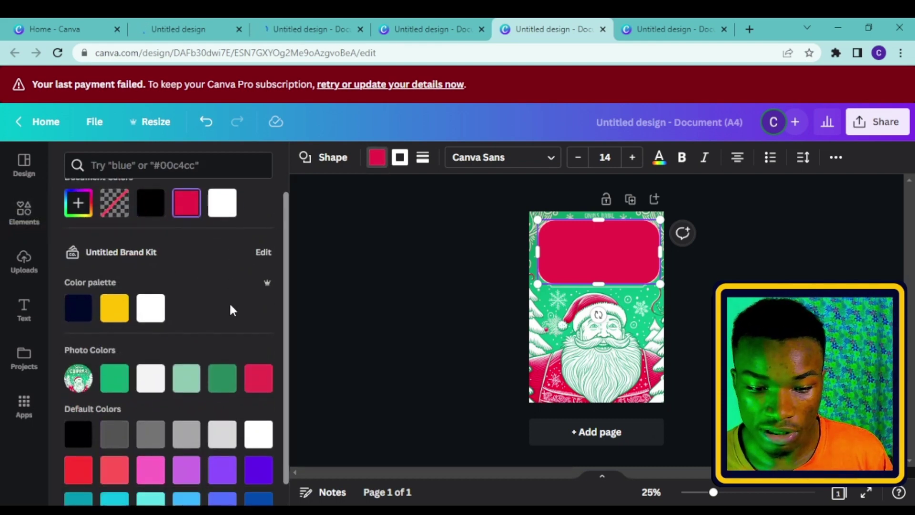
pyautogui.click(217, 315)
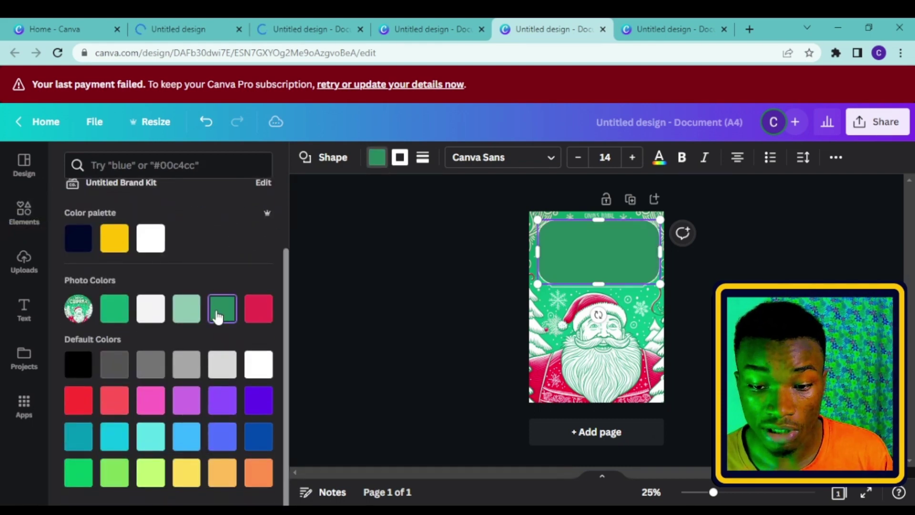
pyautogui.click(114, 315)
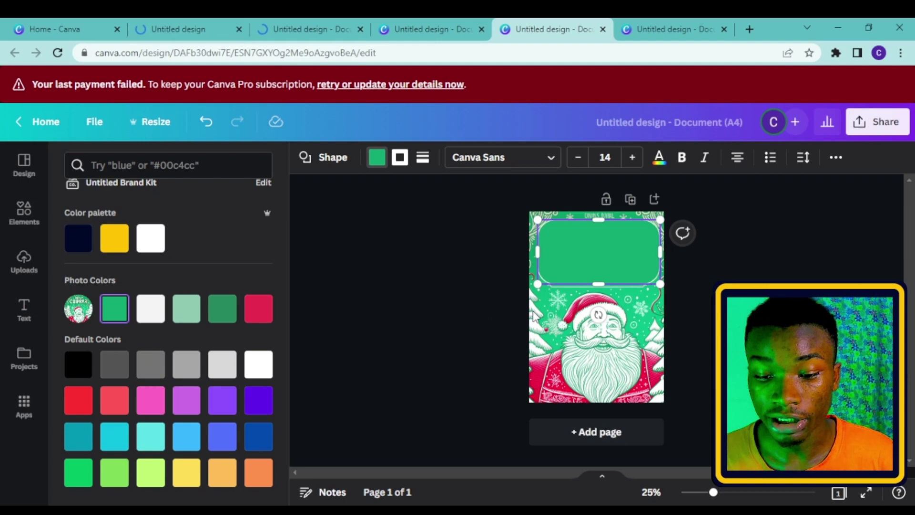
pyautogui.press('Escape')
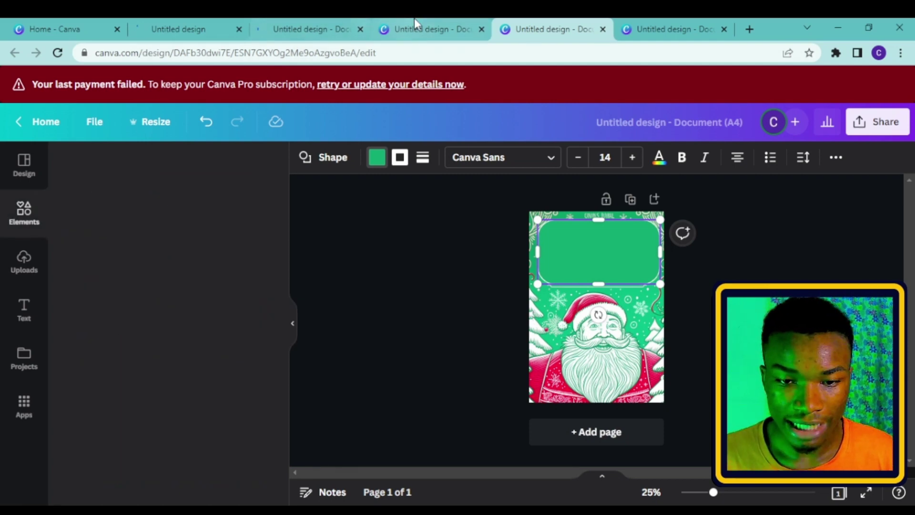
# In the six-page coloring book design, select the 'Festive Fun For Kids' and 'JOLLY CHRISTMAS' titles
pyautogui.click(657, 20)
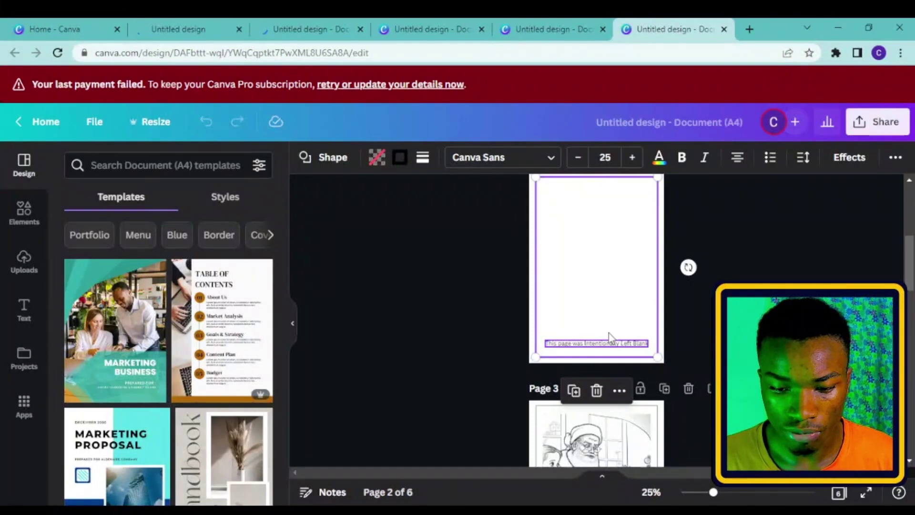
pyautogui.moveTo(906, 269); pyautogui.dragTo(906, 217)
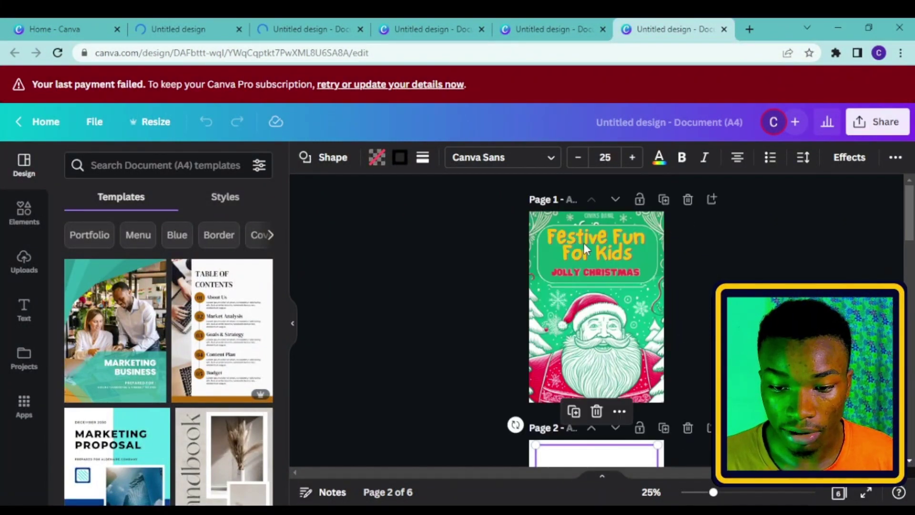
pyautogui.click(616, 249)
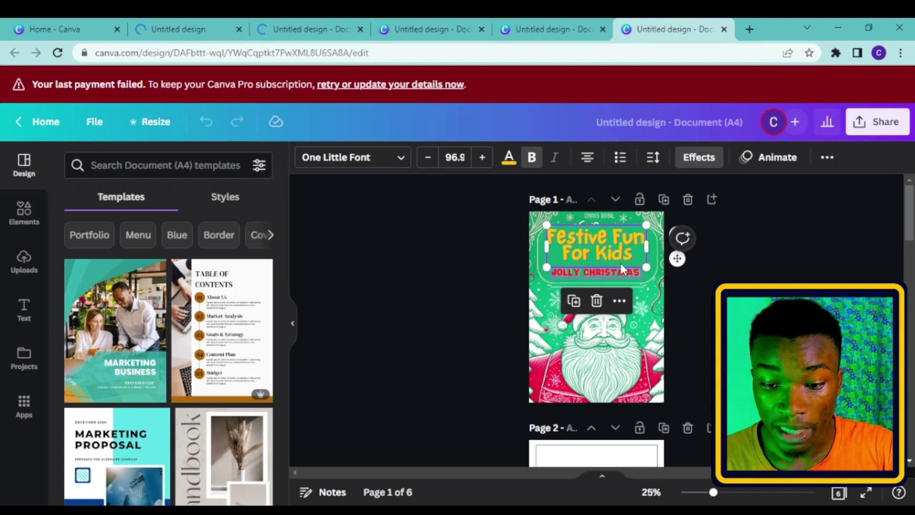
pyautogui.click(620, 271)
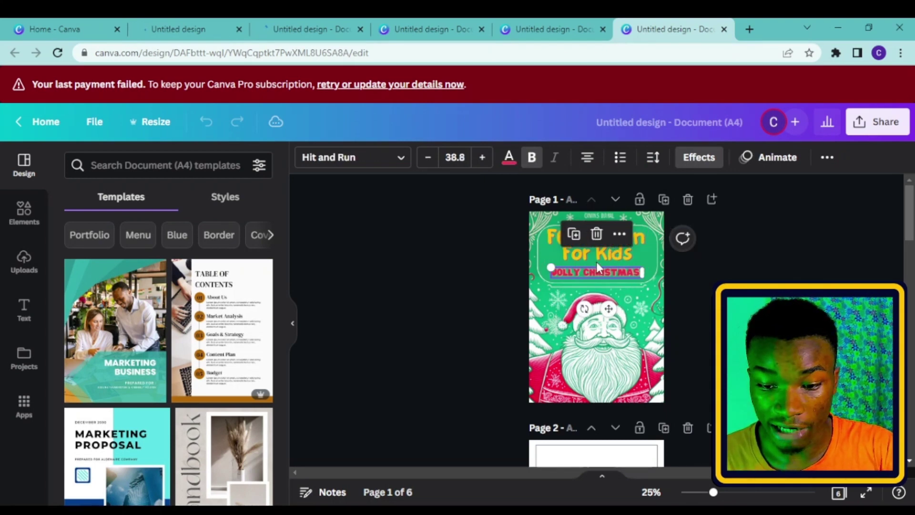
# Back on the new cover, select the pasted JOLLY CHRISTMAS text and add a blank second page
pyautogui.hotkey('ctrl', 'shift', 'Tab')
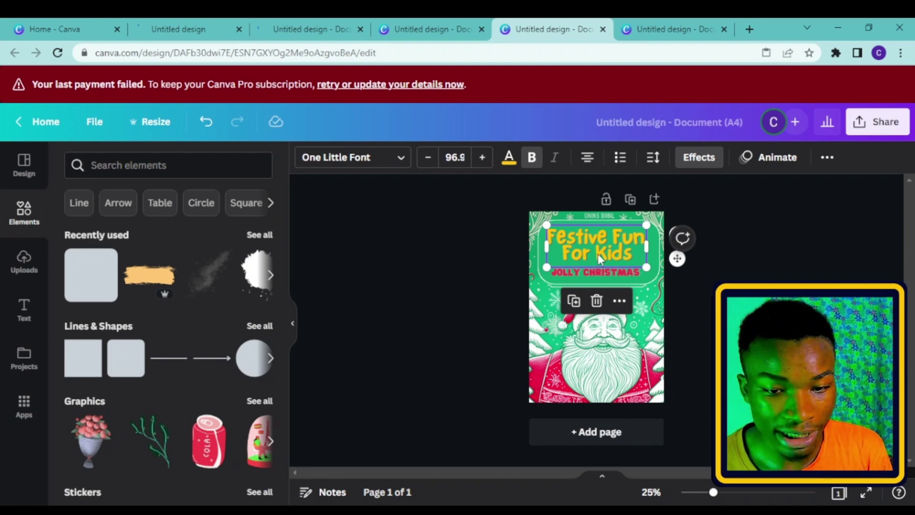
pyautogui.click(601, 270)
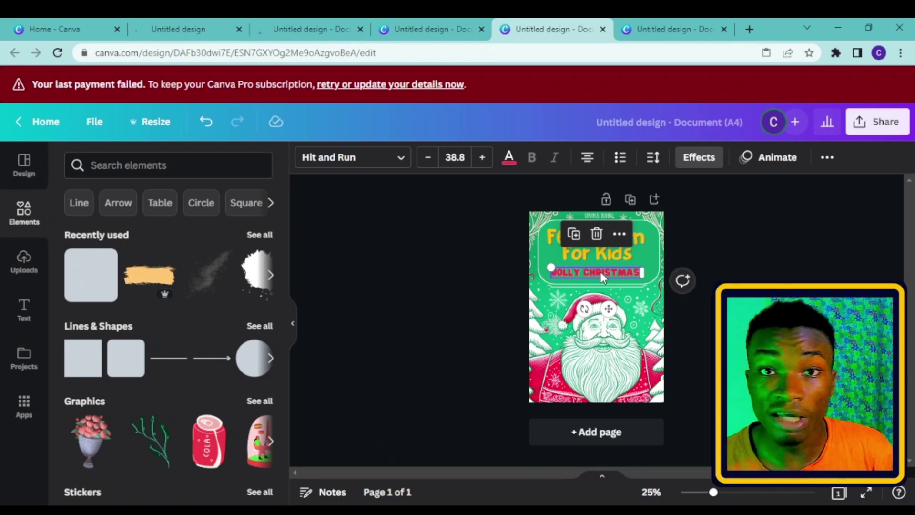
pyautogui.click(593, 434)
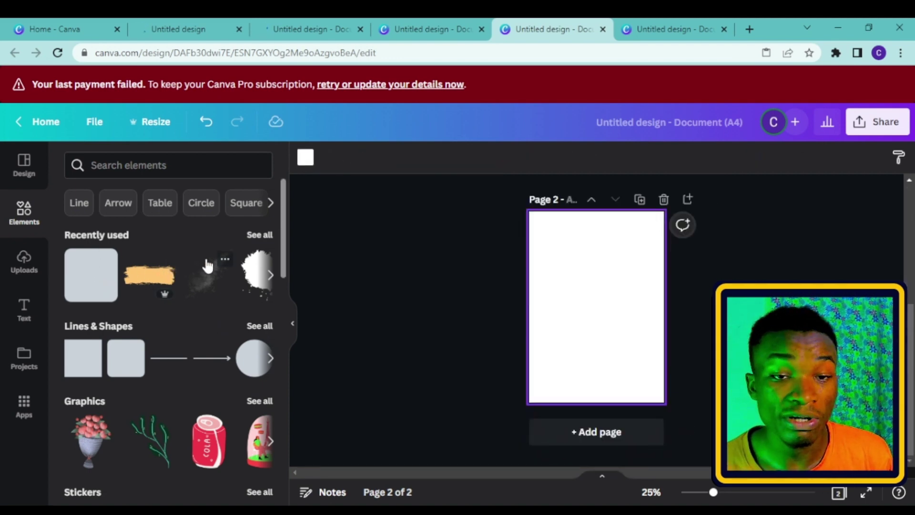
# Paste the border and 'This page was Intentionally Left Blank' footer onto page 2, then add page 3
pyautogui.rightClick(564, 272)
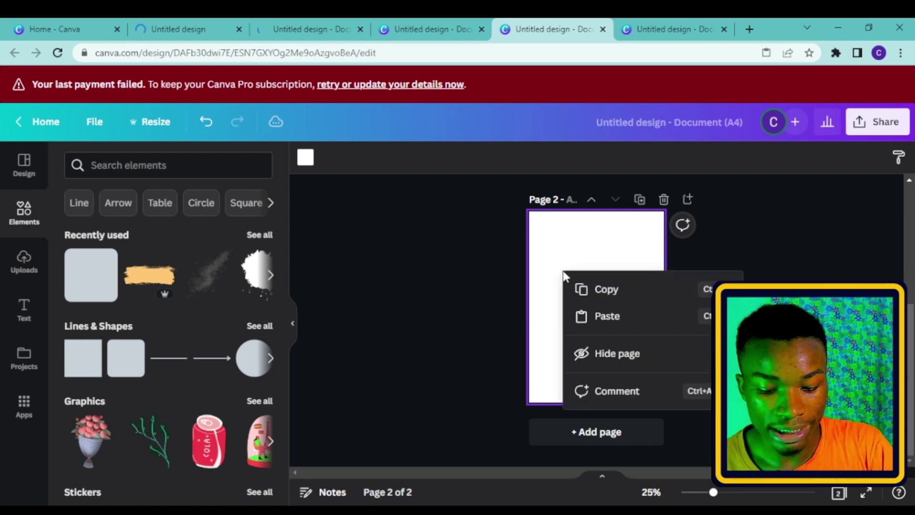
pyautogui.click(605, 314)
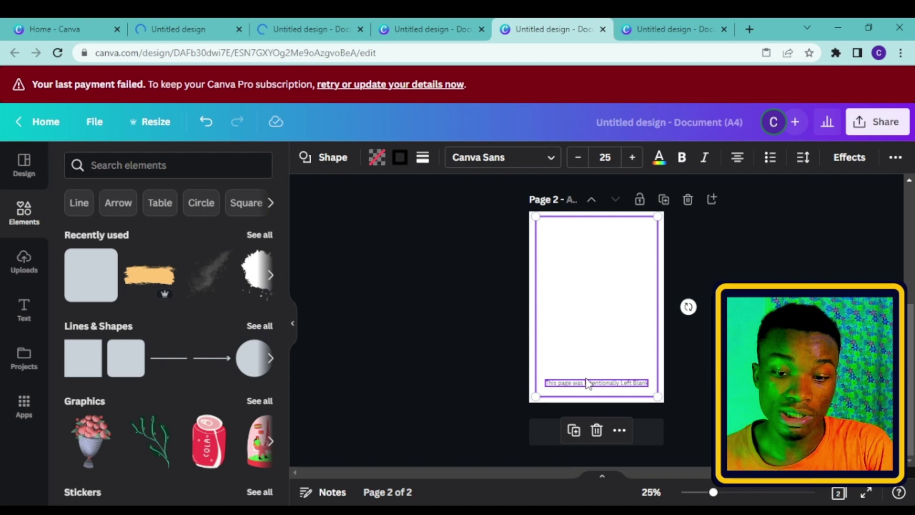
pyautogui.click(620, 411)
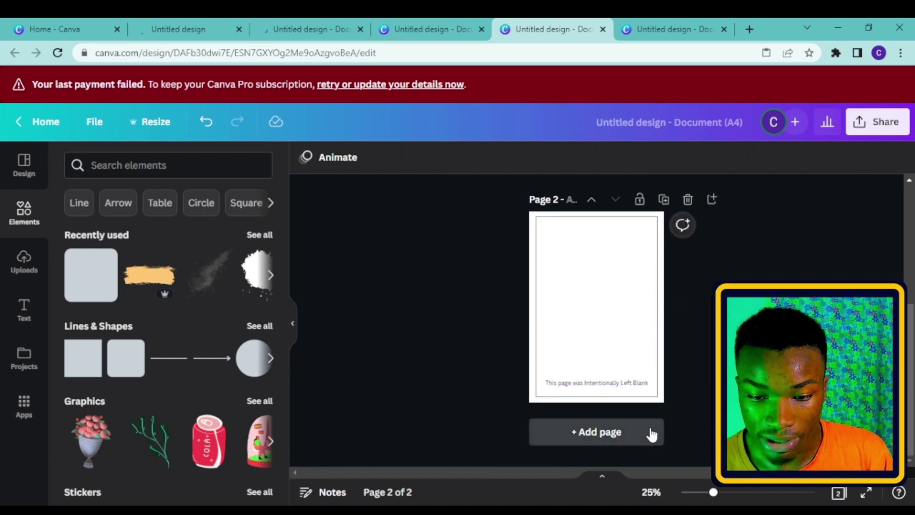
pyautogui.click(649, 433)
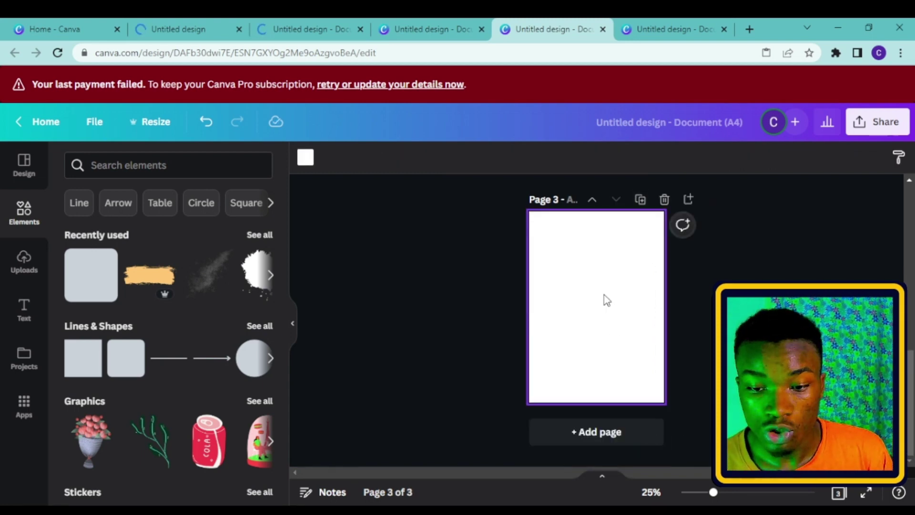
# Paste the border frame onto page 3 and delete its blank-page footer text
pyautogui.scroll(5, 604, 292)
pyautogui.scroll(-1, 603, 305)
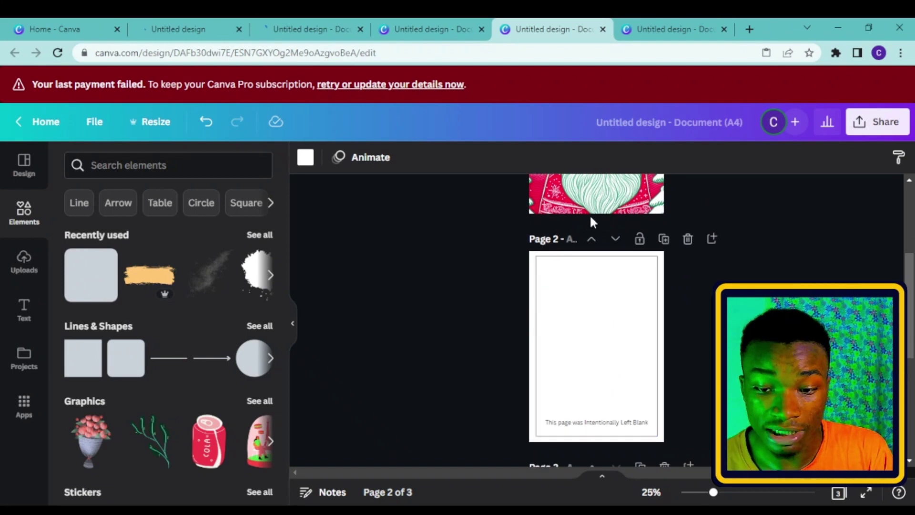
pyautogui.scroll(-3, 590, 334)
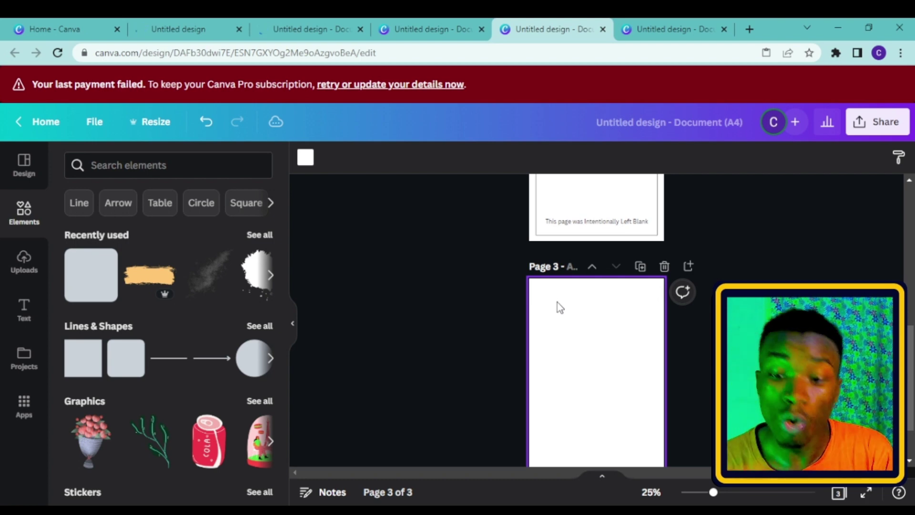
pyautogui.hotkey('ctrl', 'v')
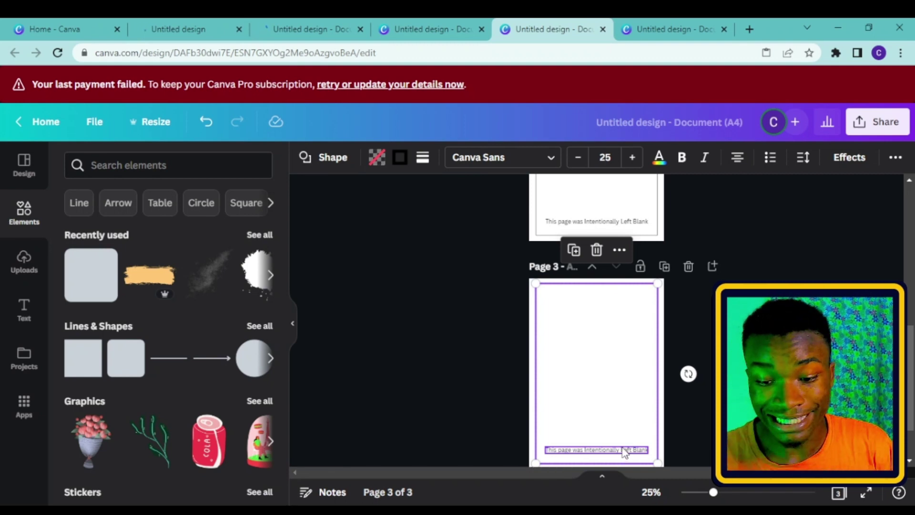
pyautogui.press('Delete')
pyautogui.click(24, 261)
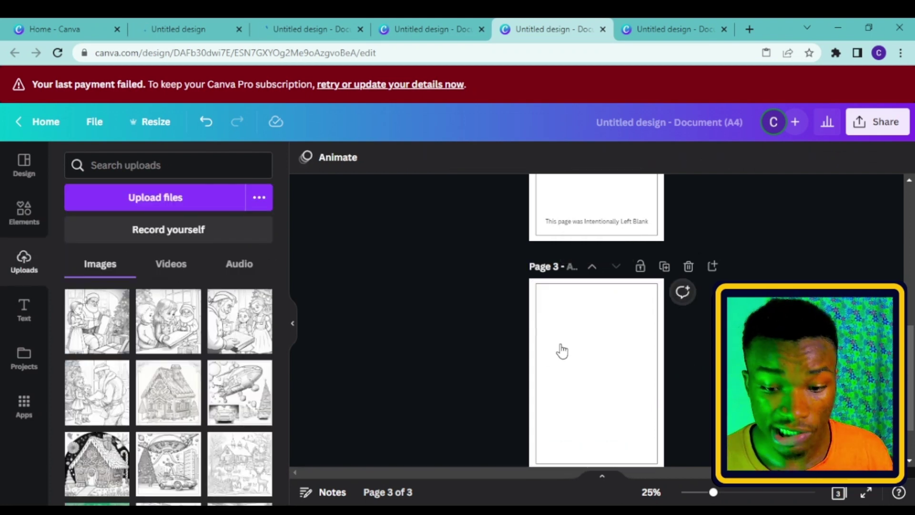
# Add the Santa-reading line-art upload to page 3 and enlarge it to fill the border frame
pyautogui.moveTo(109, 328)
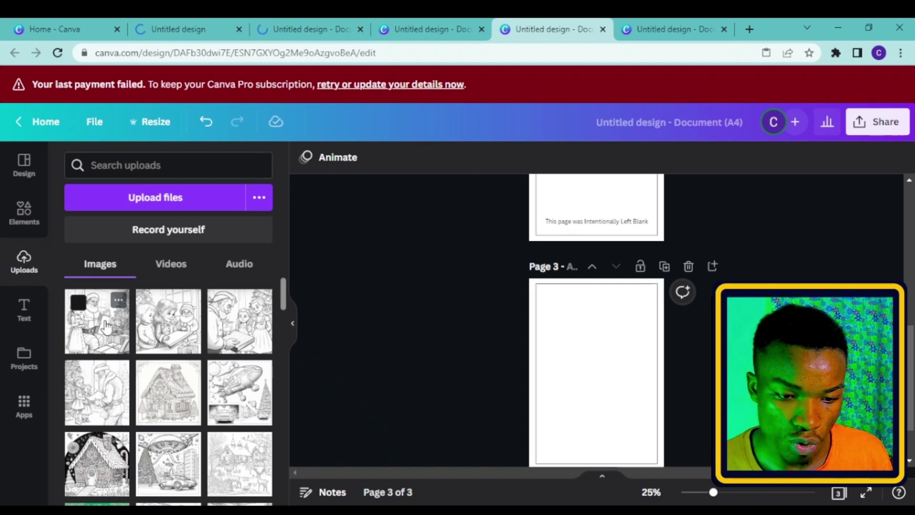
pyautogui.click(131, 329)
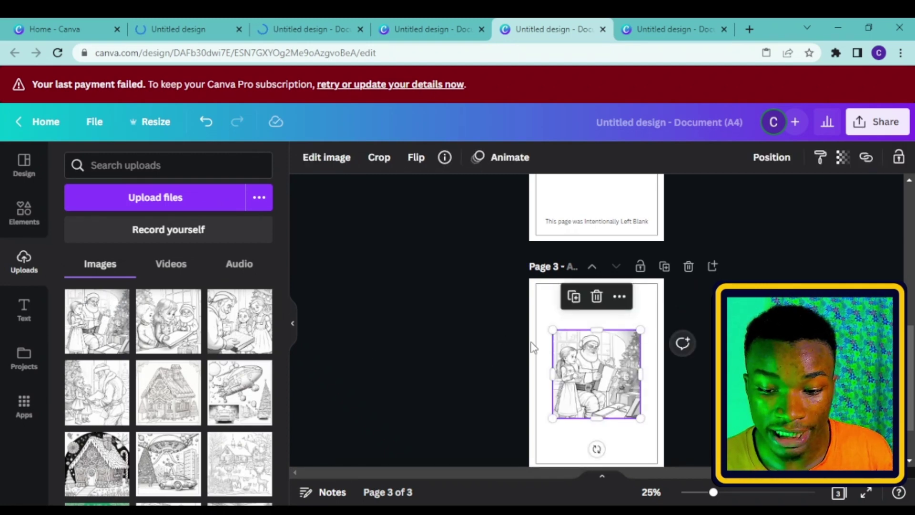
pyautogui.press('Escape')
pyautogui.click(590, 363)
pyautogui.scroll(3, 590, 364)
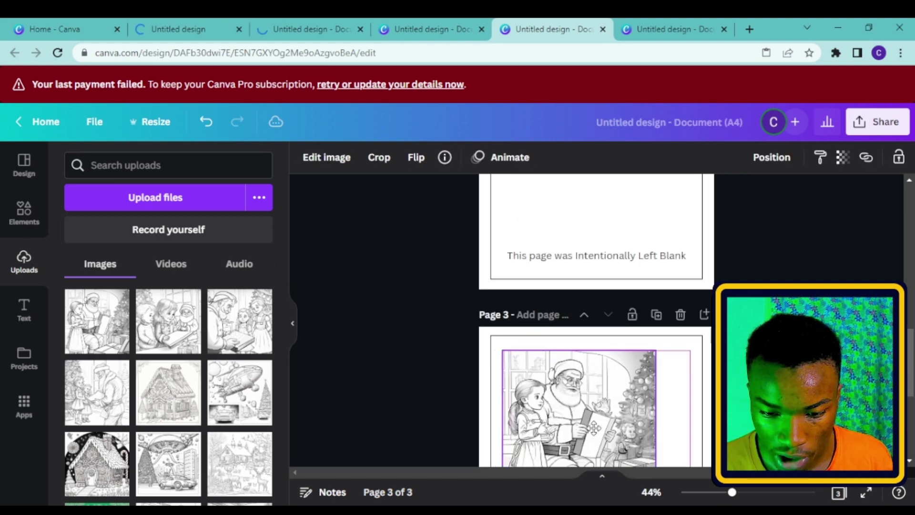
pyautogui.click(594, 428)
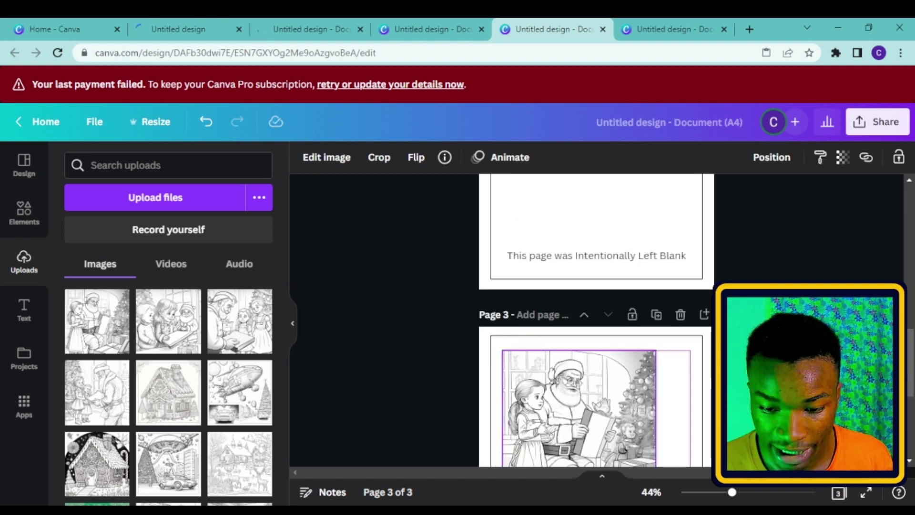
pyautogui.click(711, 493)
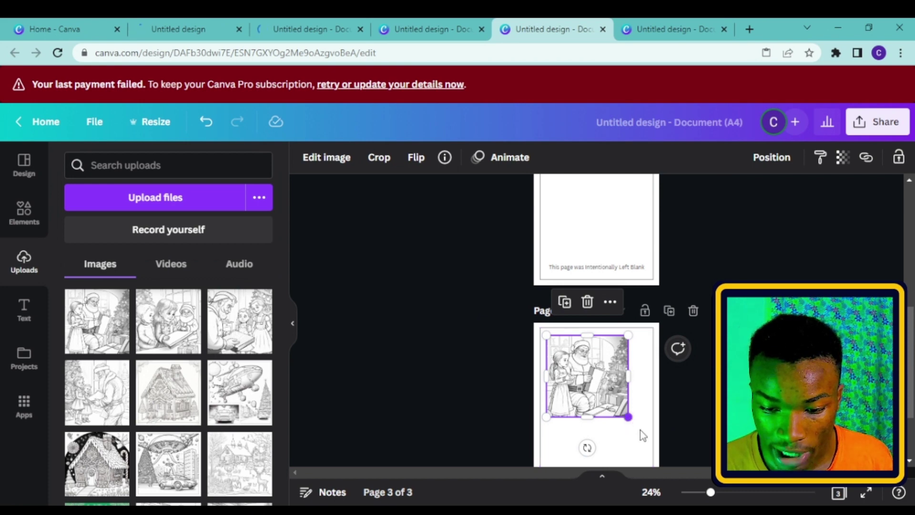
pyautogui.moveTo(628, 418); pyautogui.dragTo(650, 445)
pyautogui.scroll(-2, 596, 358)
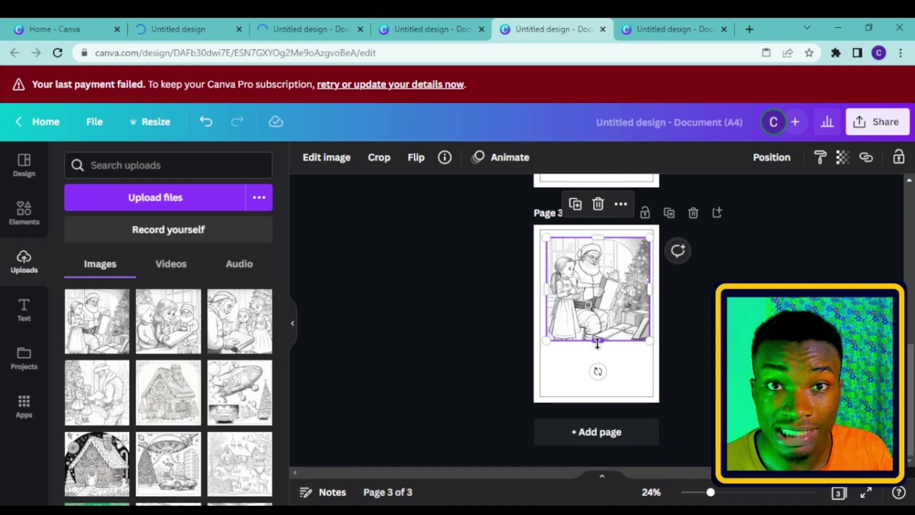
pyautogui.moveTo(599, 341); pyautogui.dragTo(595, 389)
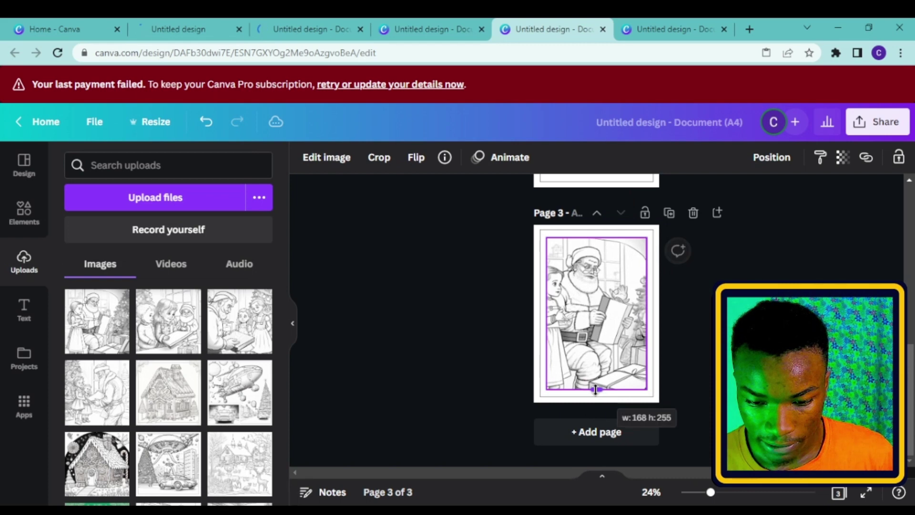
pyautogui.click(686, 350)
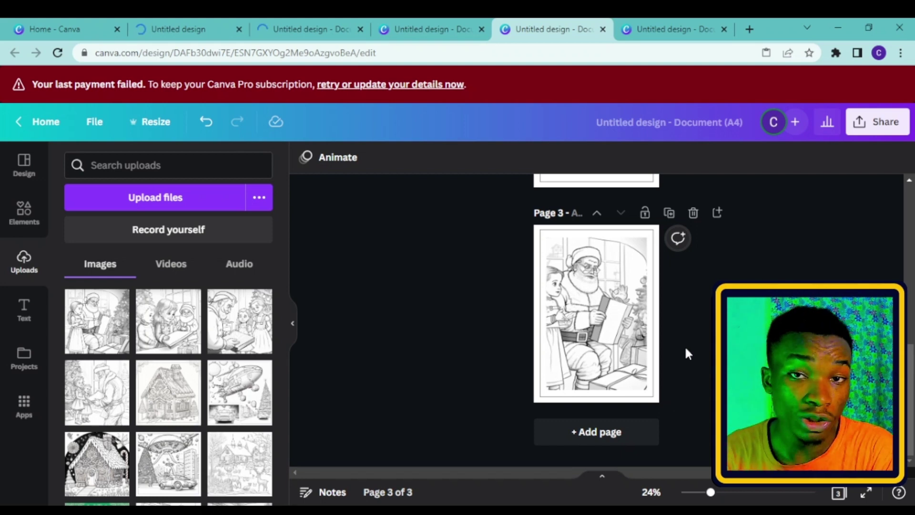
# Check pages 2 and 3, then add an empty fourth page after the Santa page
pyautogui.scroll(3, 696, 307)
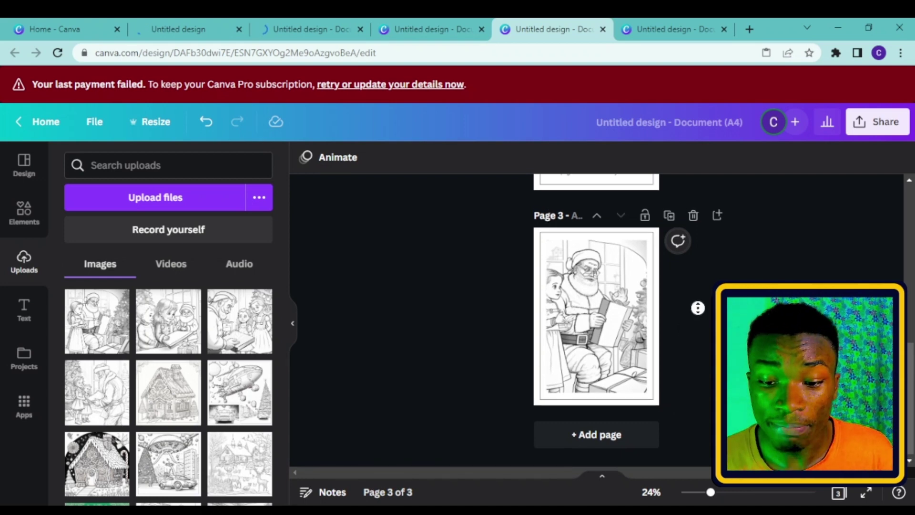
pyautogui.scroll(5, 701, 299)
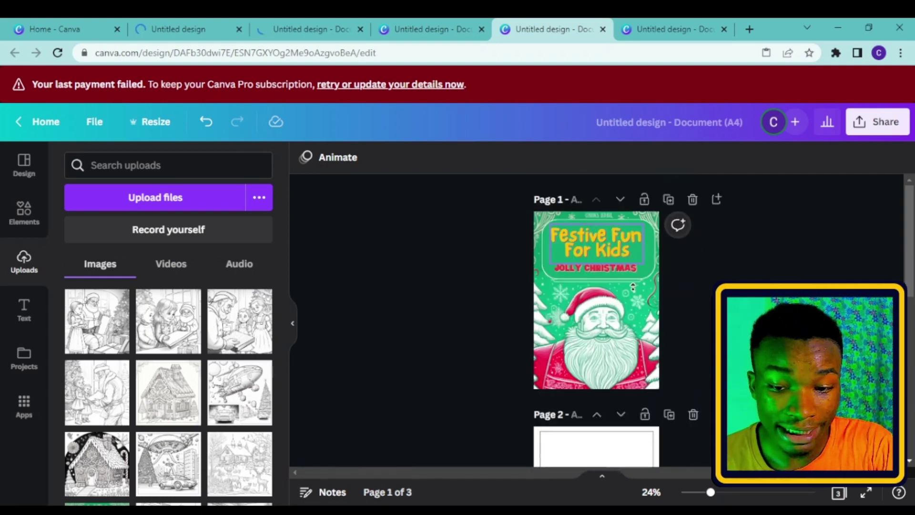
pyautogui.scroll(-6, 698, 305)
pyautogui.scroll(2, 698, 305)
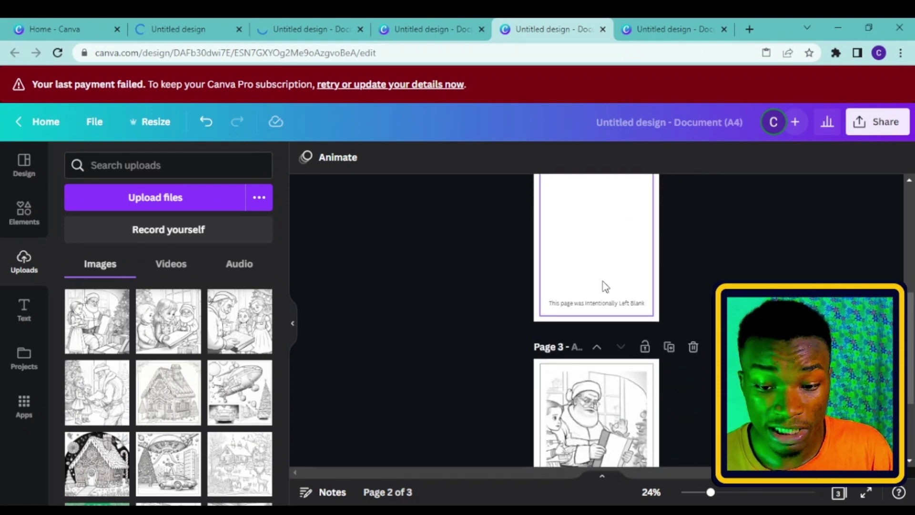
pyautogui.click(597, 303)
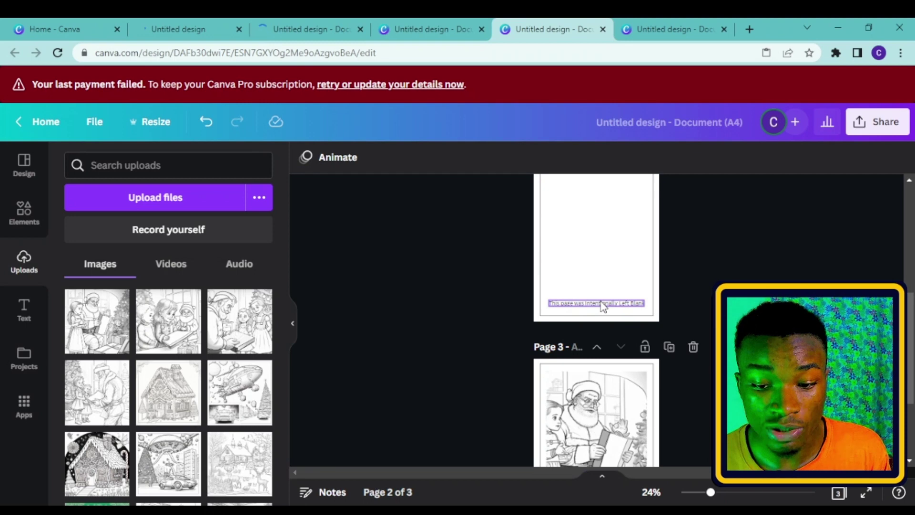
pyautogui.click(587, 354)
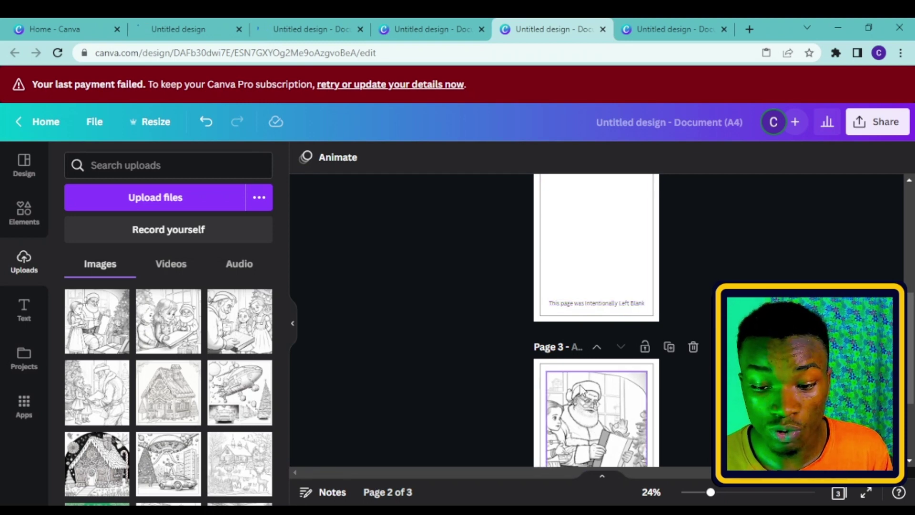
pyautogui.scroll(-3, 583, 394)
pyautogui.click(582, 390)
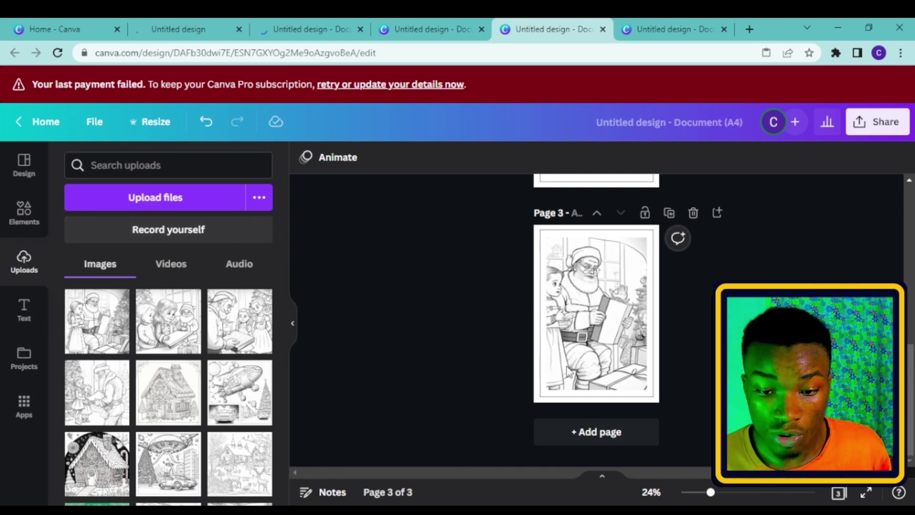
pyautogui.click(588, 326)
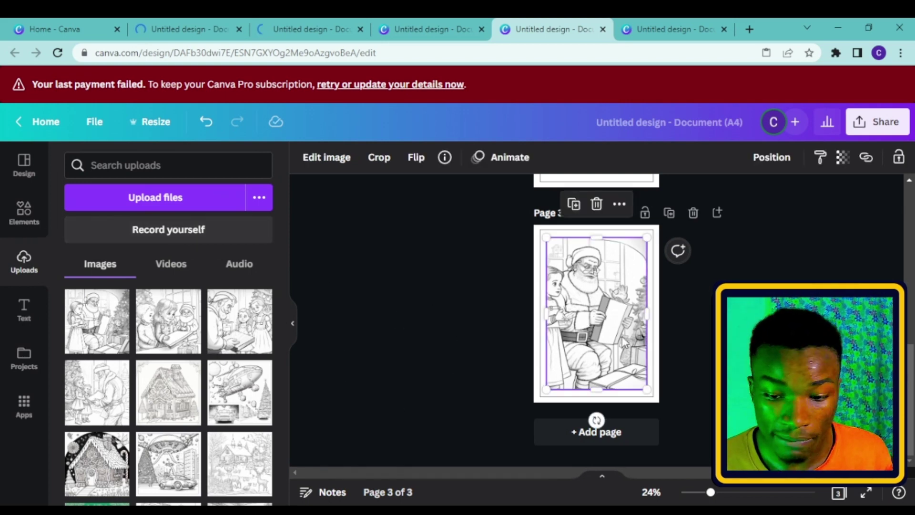
pyautogui.click(616, 438)
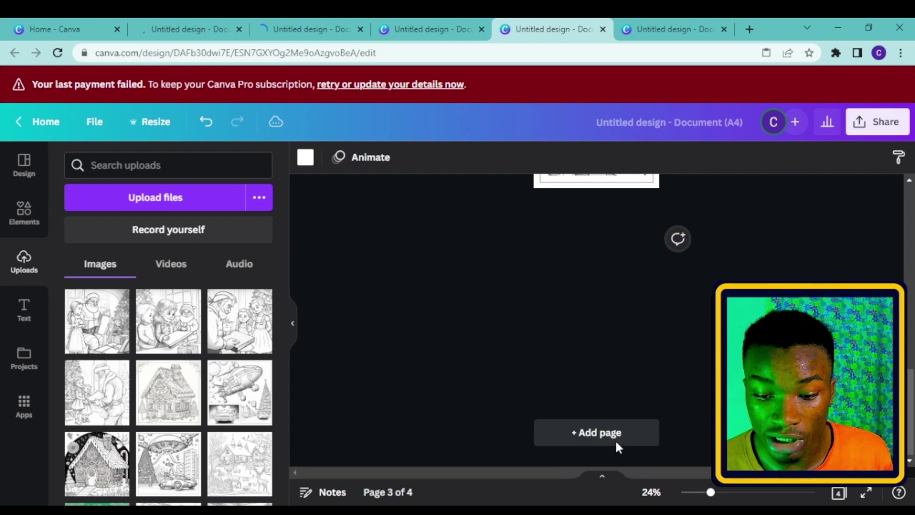
# Duplicate the Santa coloring page and delete the Santa image from the copy
pyautogui.scroll(5, 636, 308)
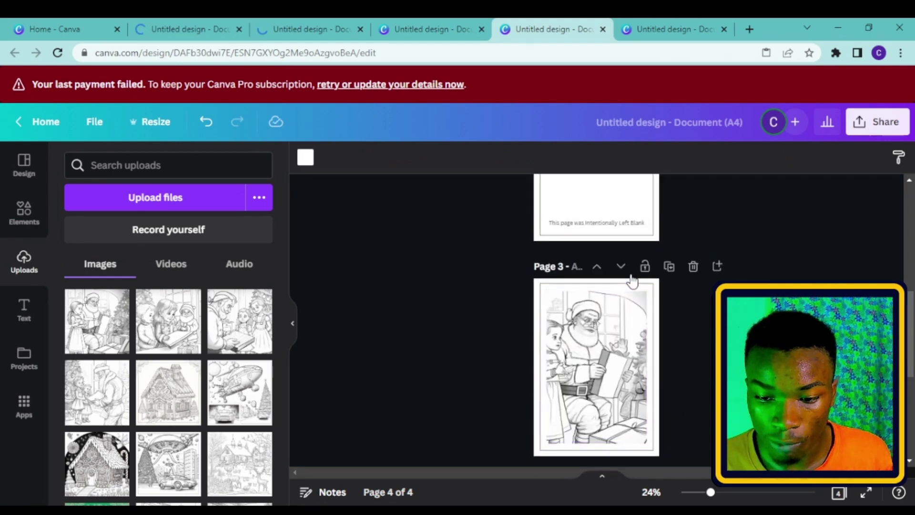
pyautogui.click(670, 266)
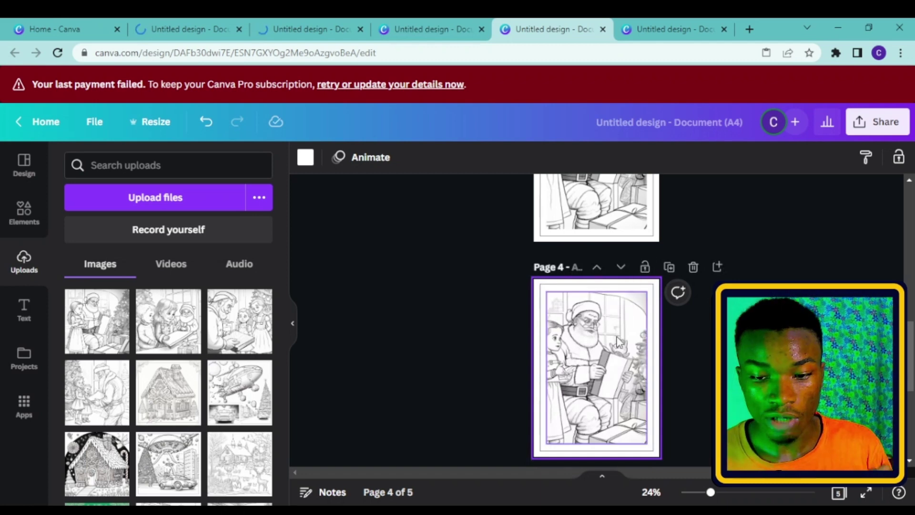
pyautogui.click(618, 341)
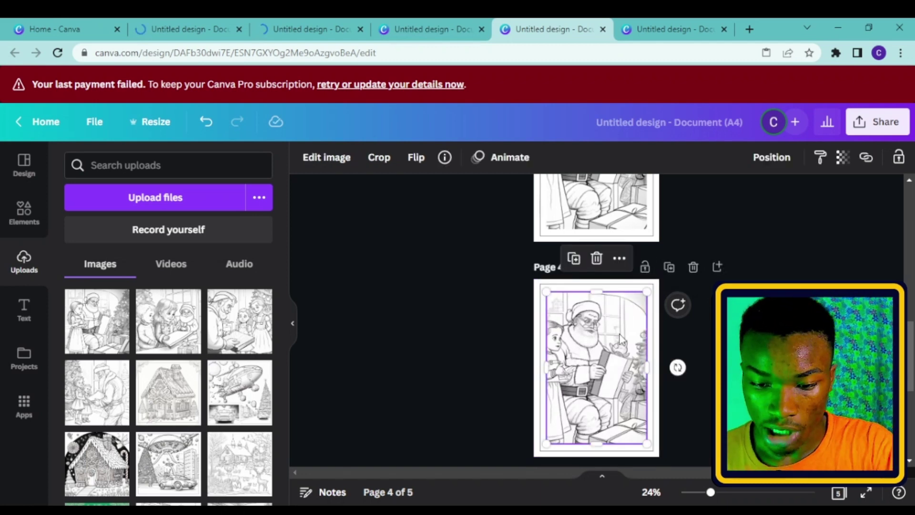
pyautogui.press('Delete')
# Place the nativity line-art image on page 4 at the top-left margin
pyautogui.scroll(-1, 169, 435)
pyautogui.scroll(-3, 167, 435)
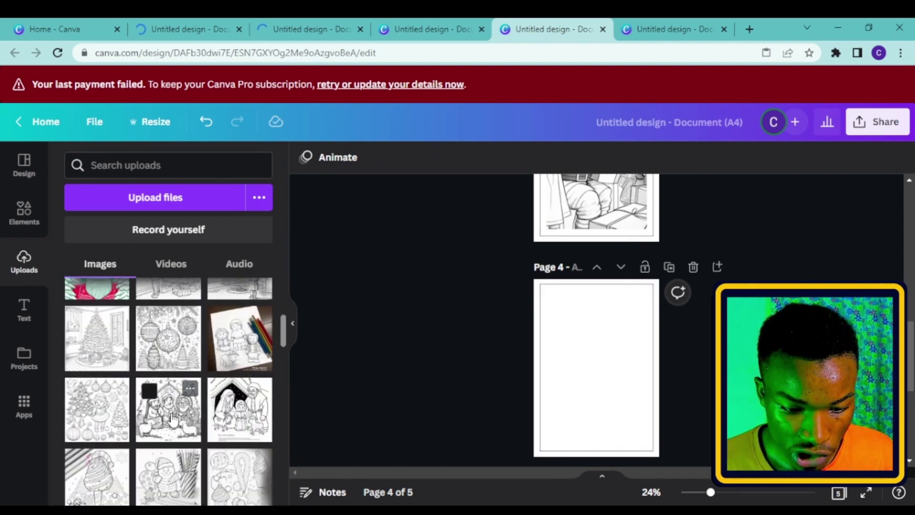
pyautogui.click(173, 418)
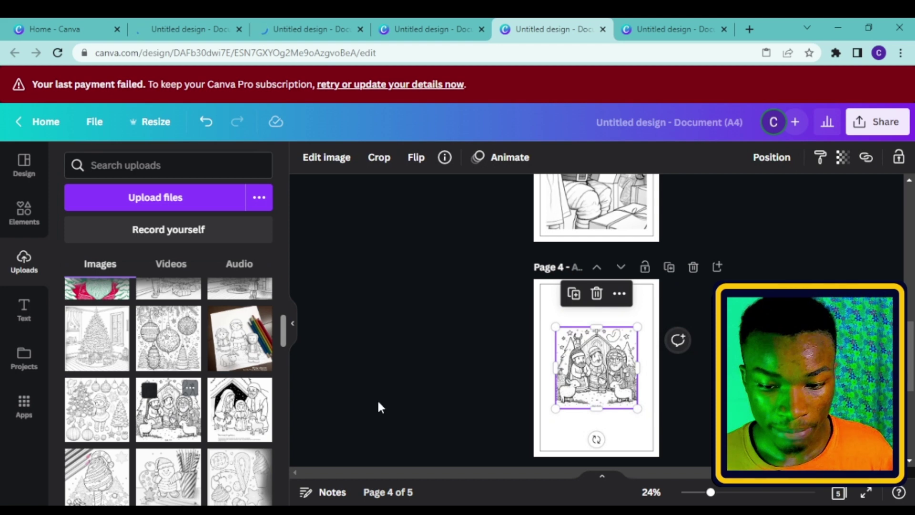
pyautogui.moveTo(596, 348); pyautogui.dragTo(591, 346)
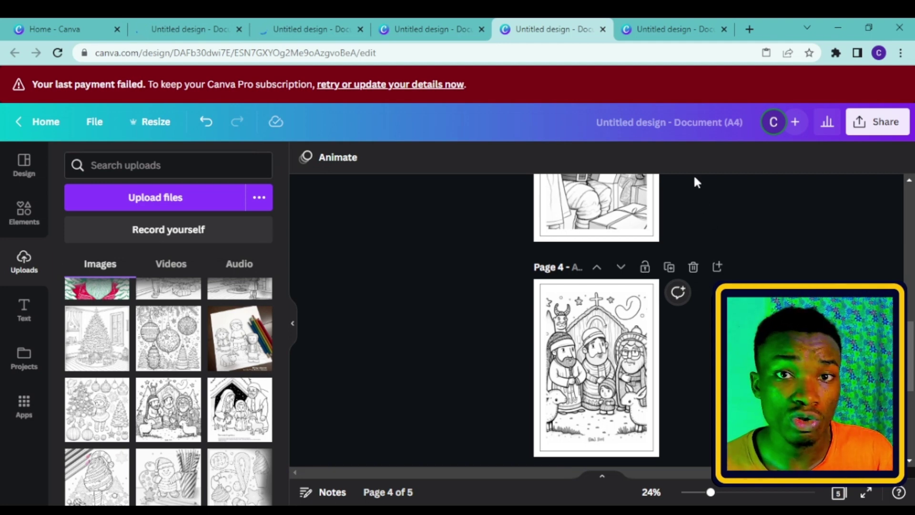
# Switch to christmas_coloring_book_final and view all 35 pages in grid view
pyautogui.click(690, 33)
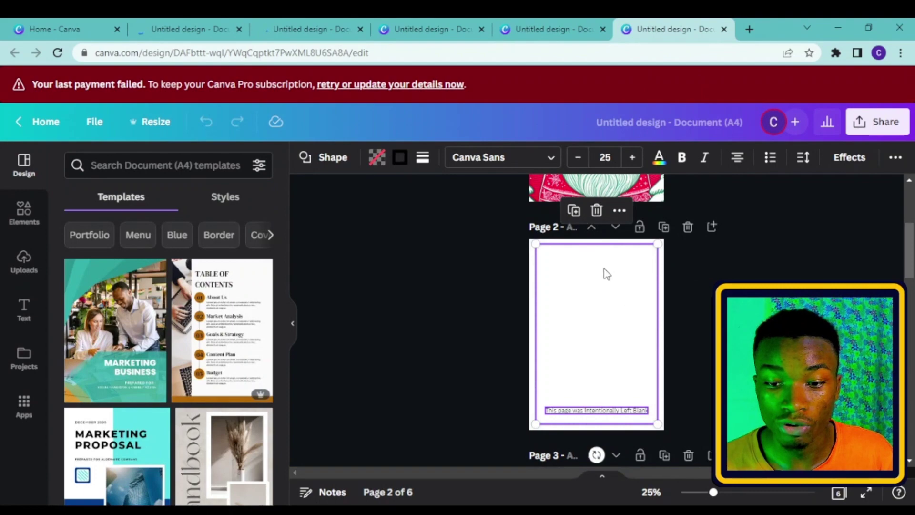
pyautogui.click(847, 493)
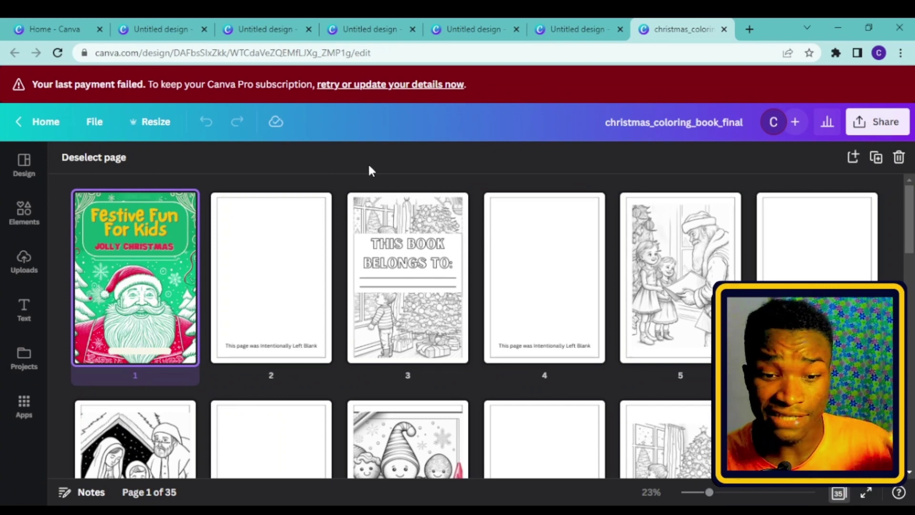
pyautogui.moveTo(171, 233)
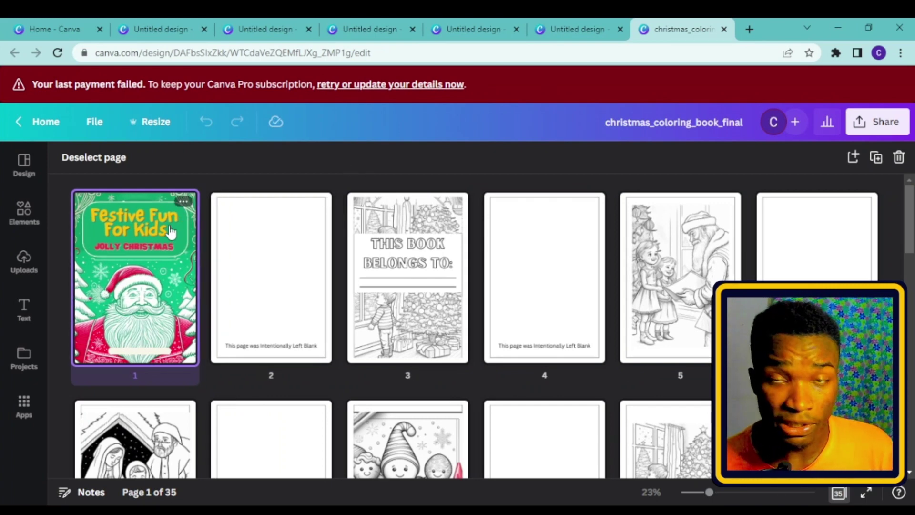